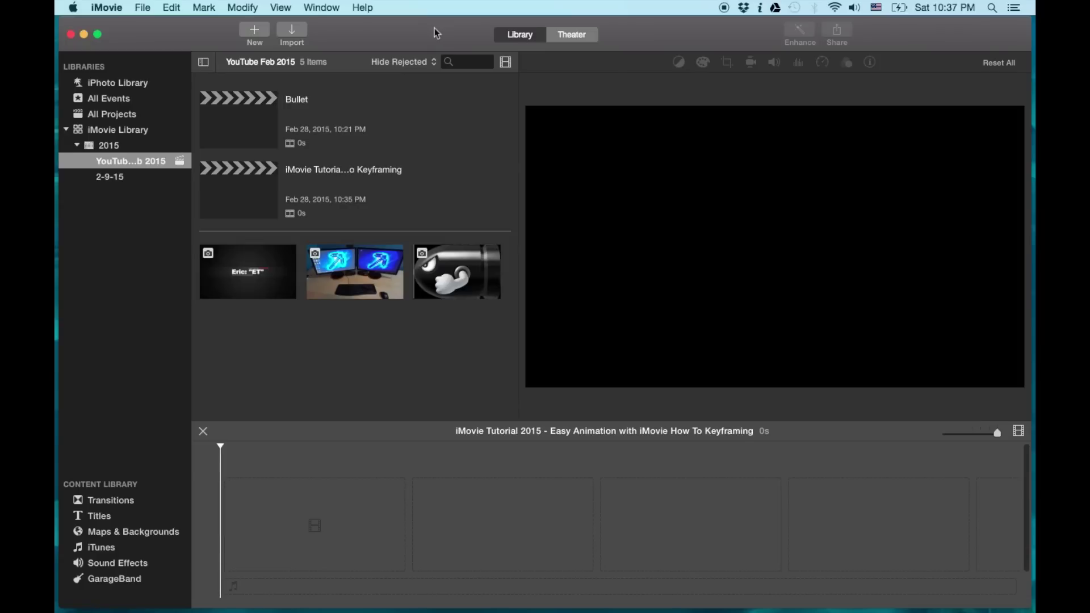
Step: Add the ETsetup desk clip to the project and layer the Bullet clip above it
click(343, 268)
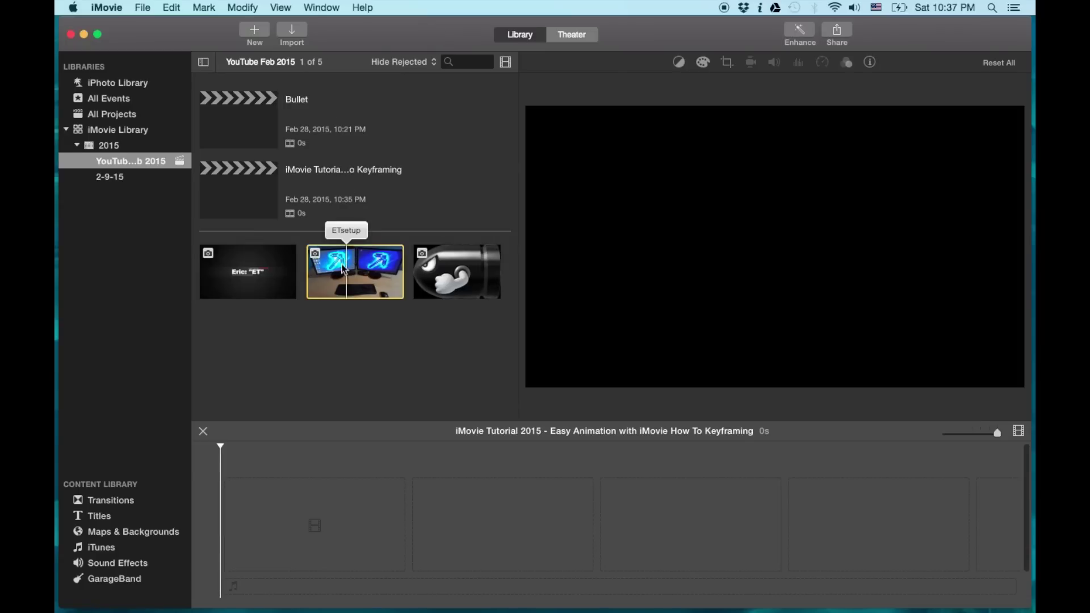
drag(343, 268, 244, 522)
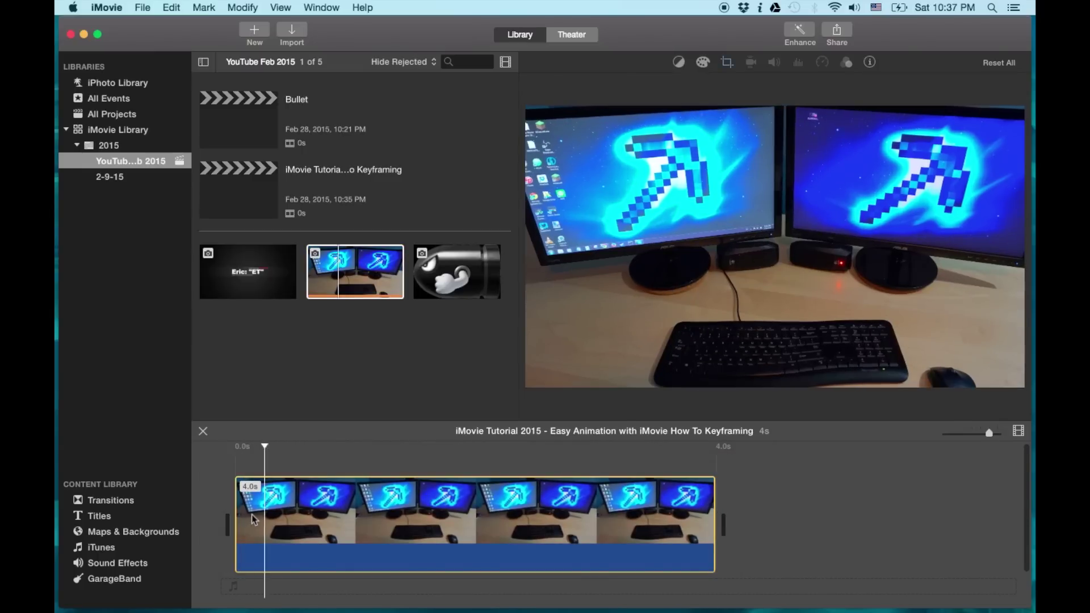
click(583, 584)
click(444, 274)
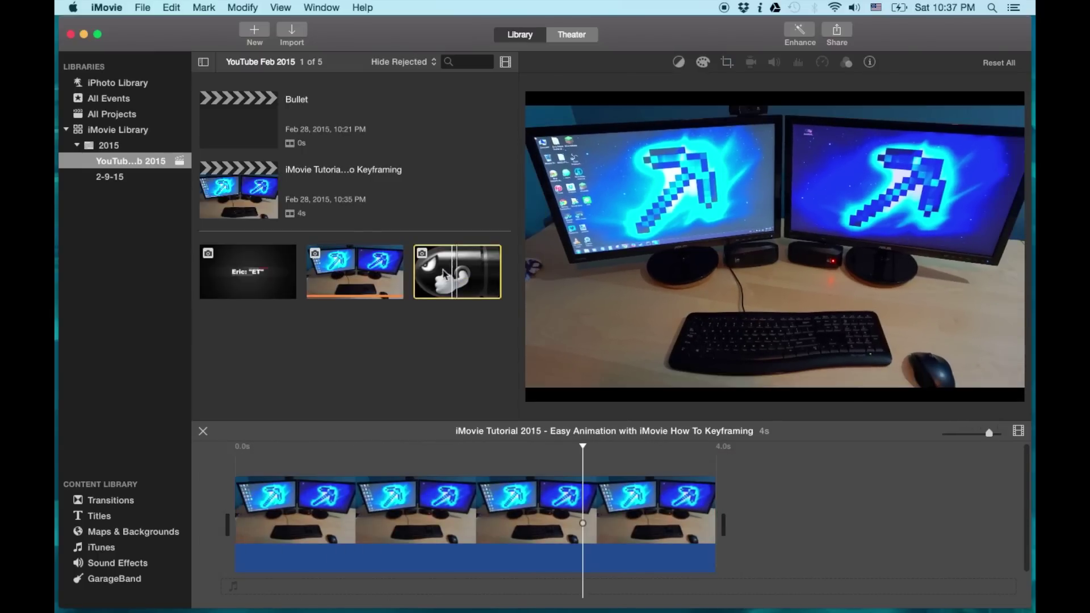
drag(444, 274, 304, 454)
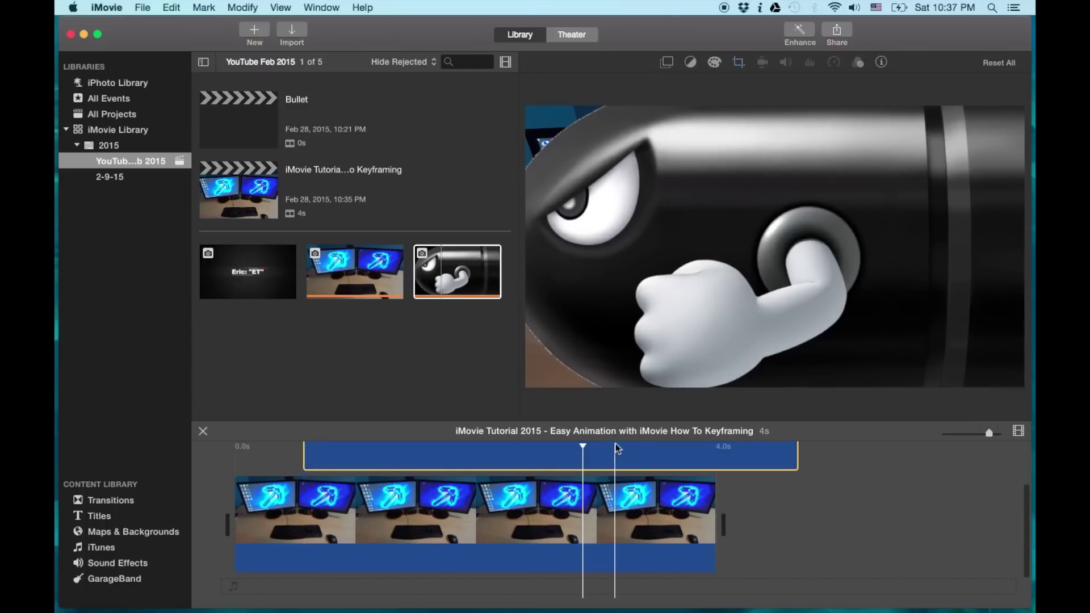
Step: Trim the Bullet overlay down to a 2.0s cutaway
drag(618, 423, 615, 306)
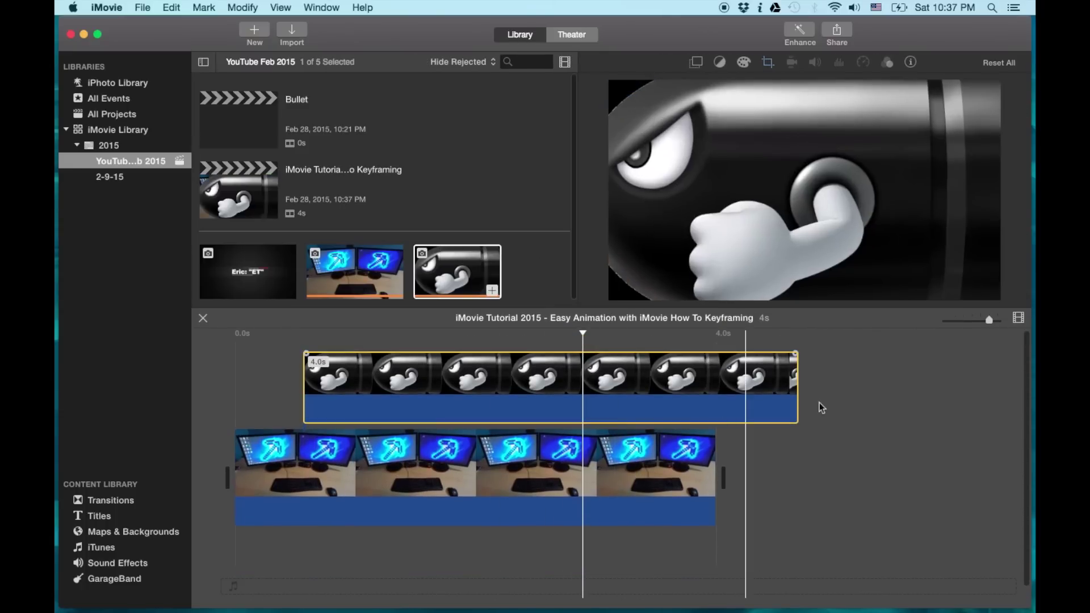
drag(795, 390, 543, 391)
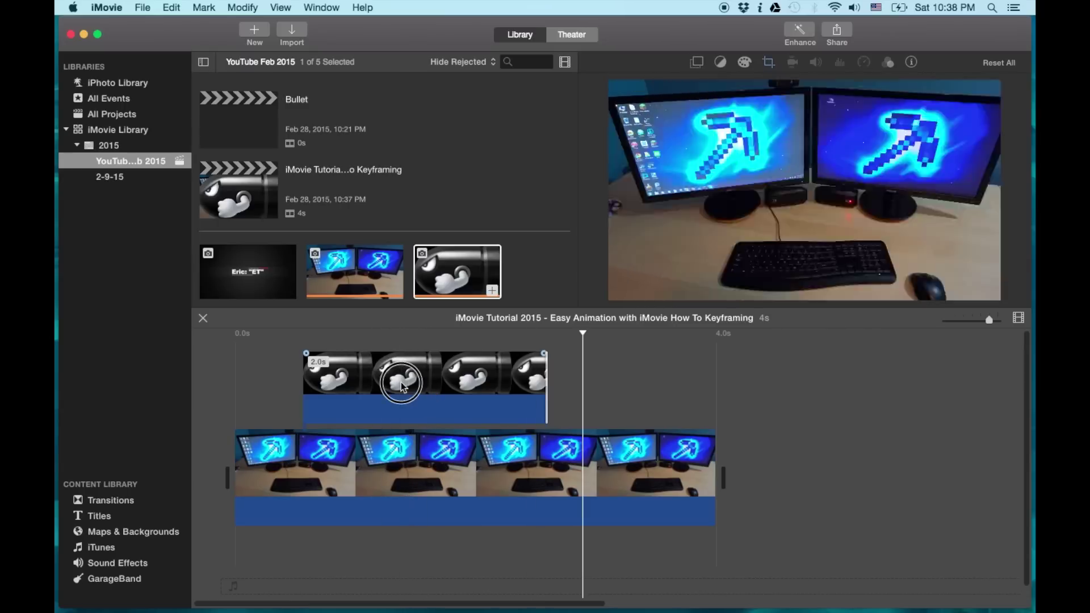
click(401, 382)
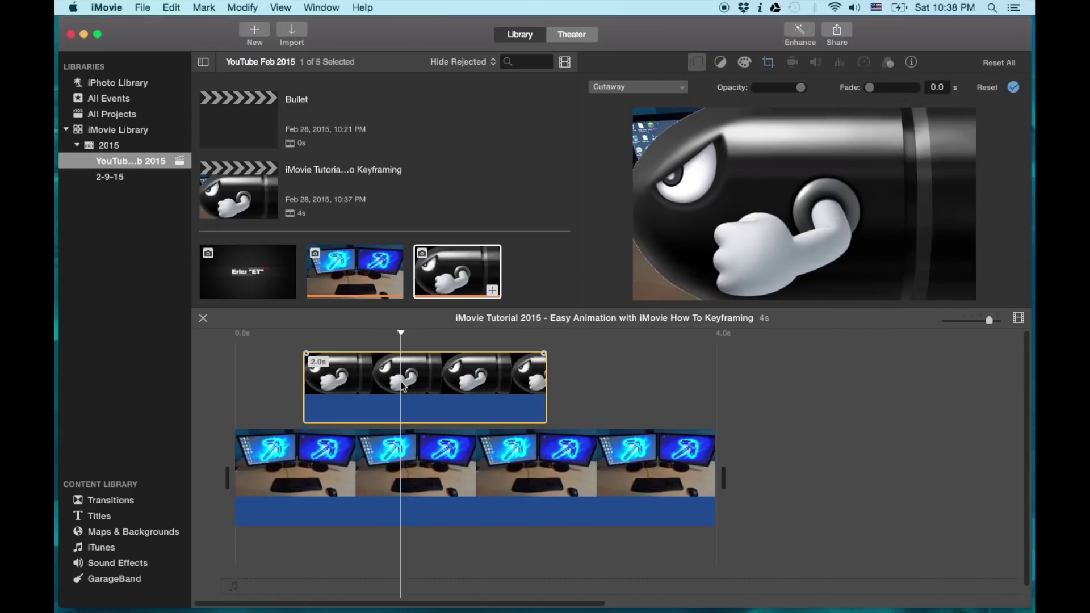
Step: Make the Bullet overlay Picture in Picture with dissolve 0, inset at the right monitor's top corner
click(680, 88)
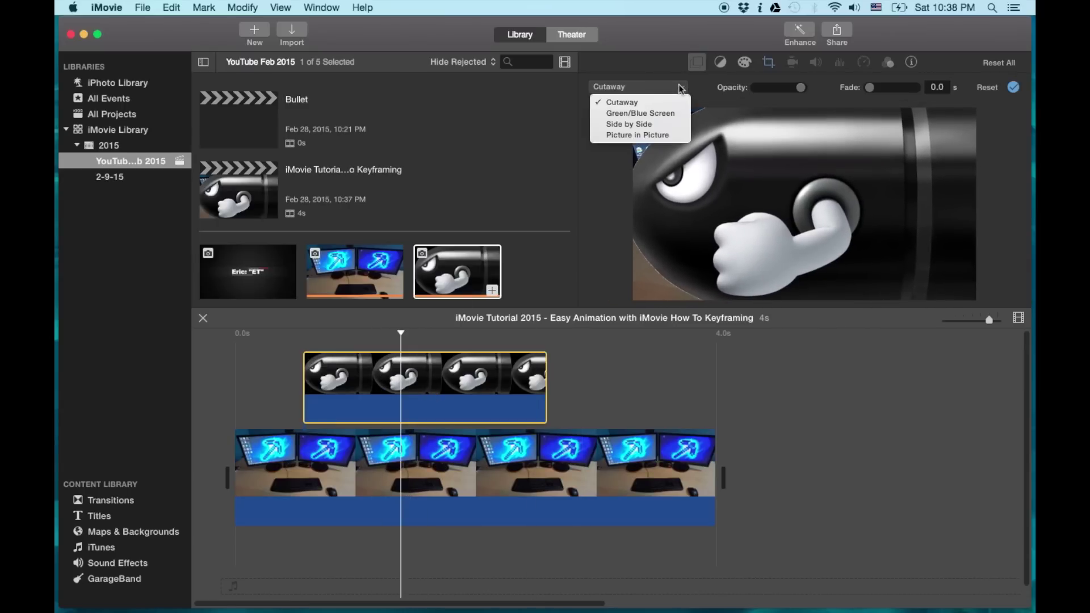
click(638, 138)
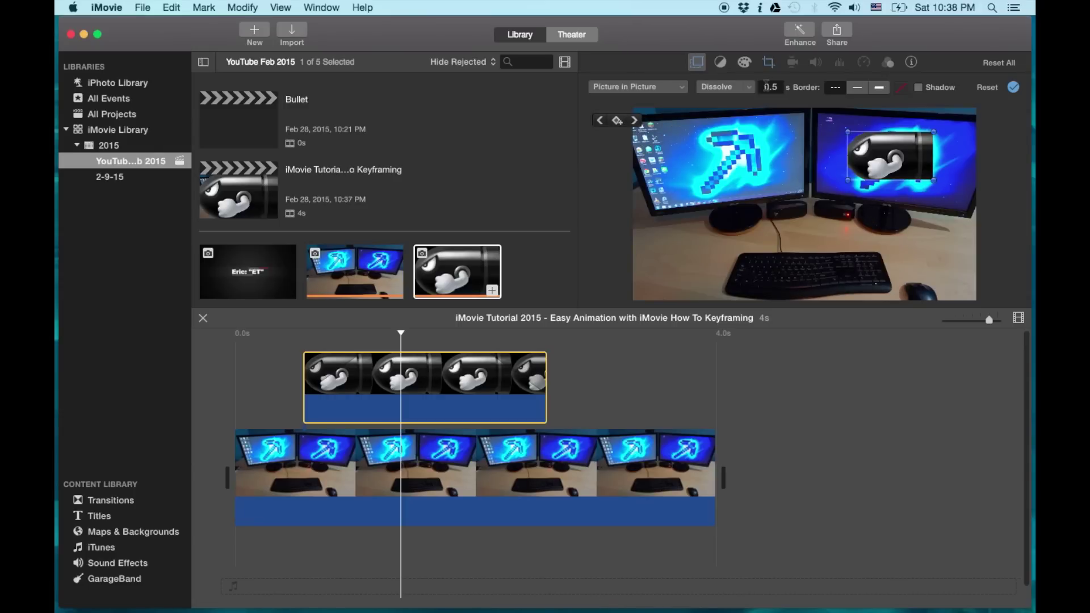
click(767, 87)
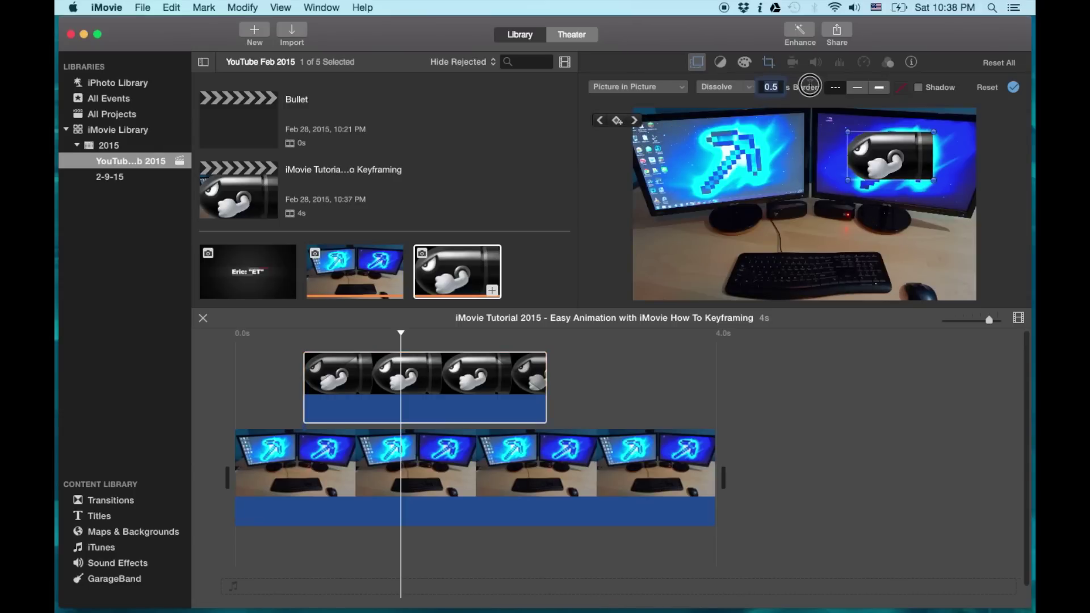
text(0)
key(Return)
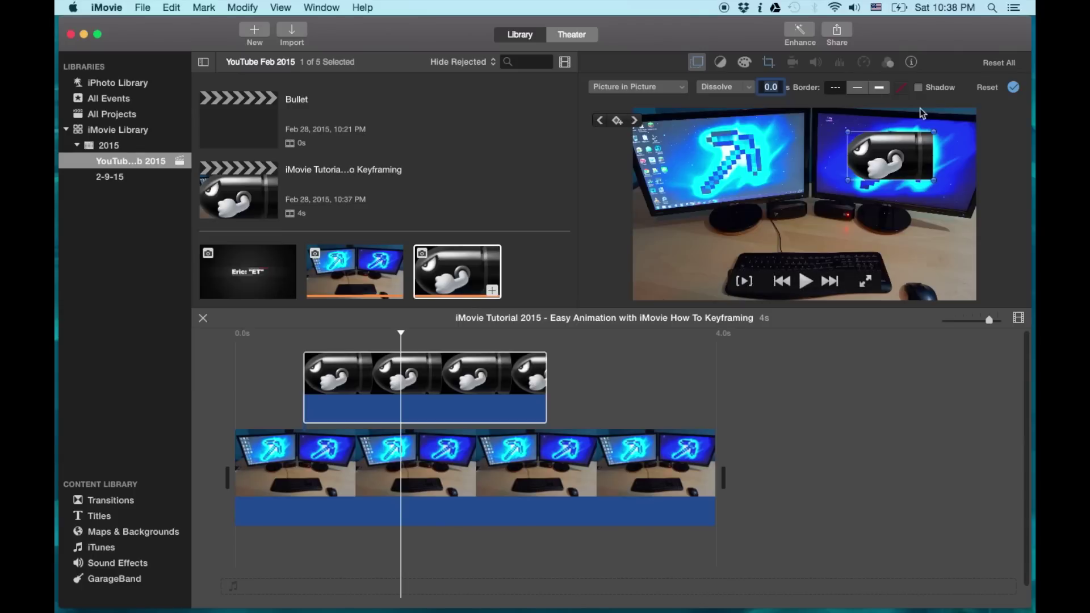
drag(860, 150, 889, 132)
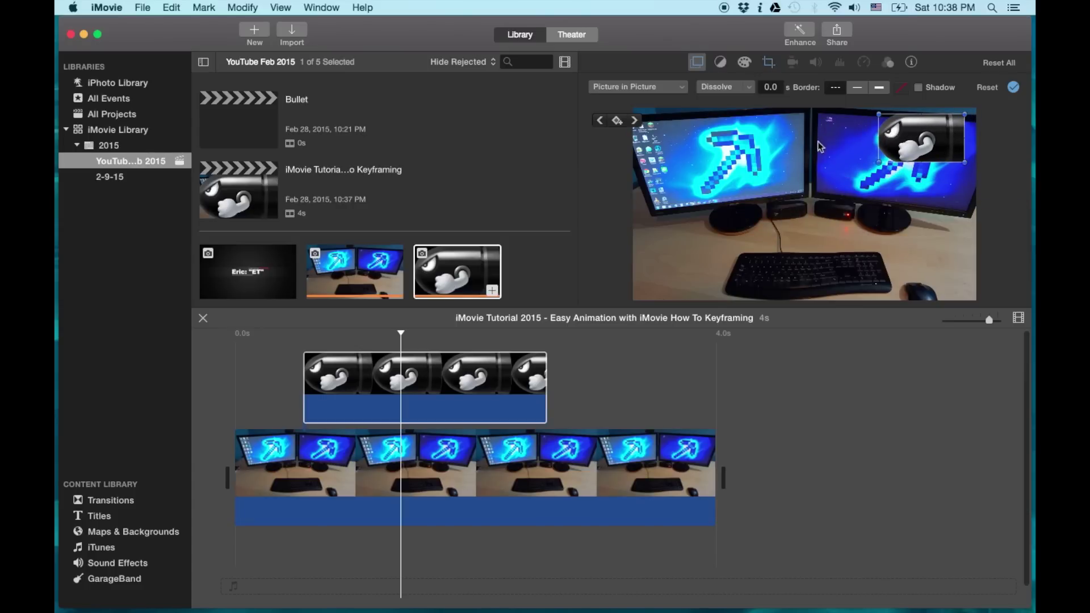
drag(401, 333, 305, 332)
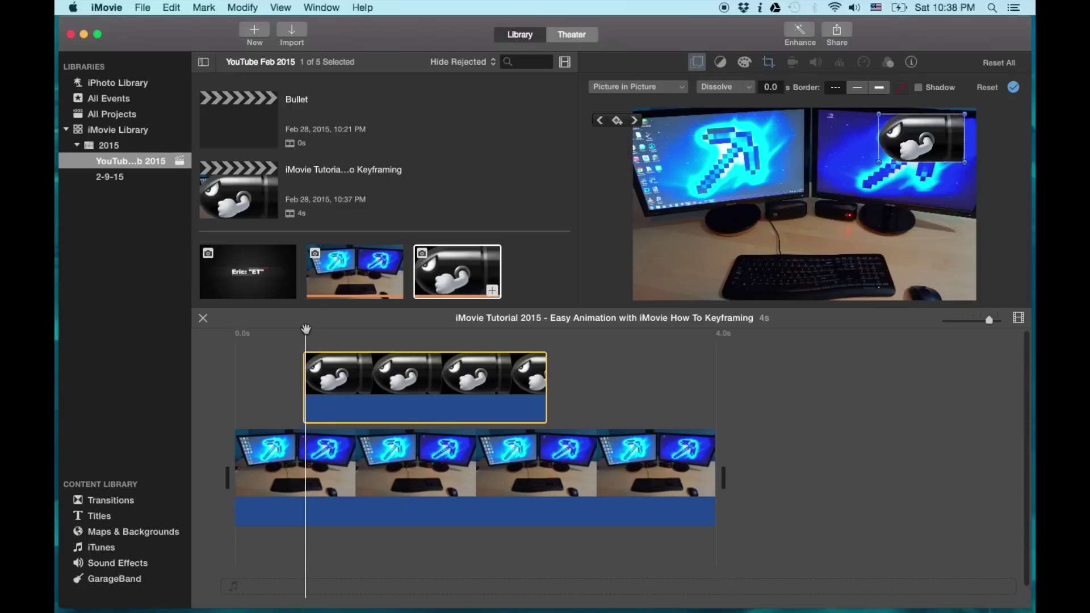
Step: Add a position keyframe at the Bullet clip's first frame, with the inset at the right monitor's corner
drag(305, 332, 305, 333)
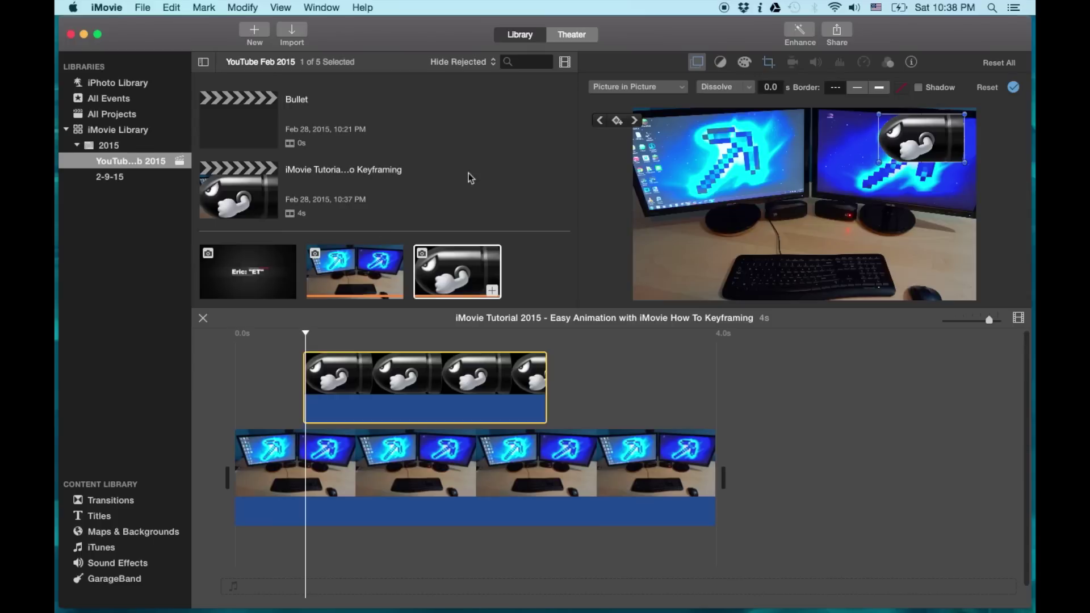
click(618, 123)
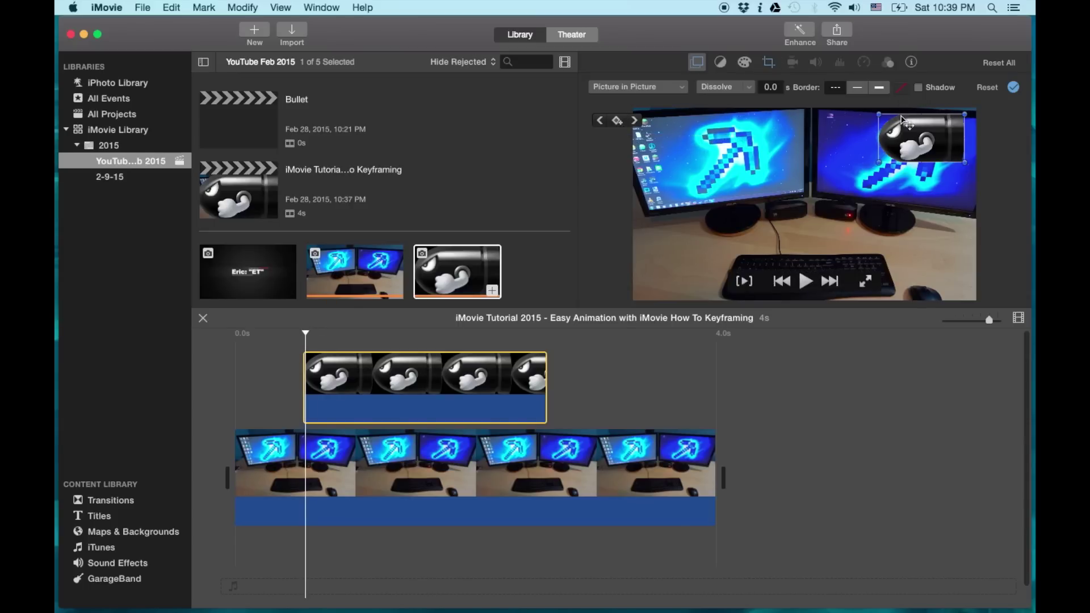
click(617, 121)
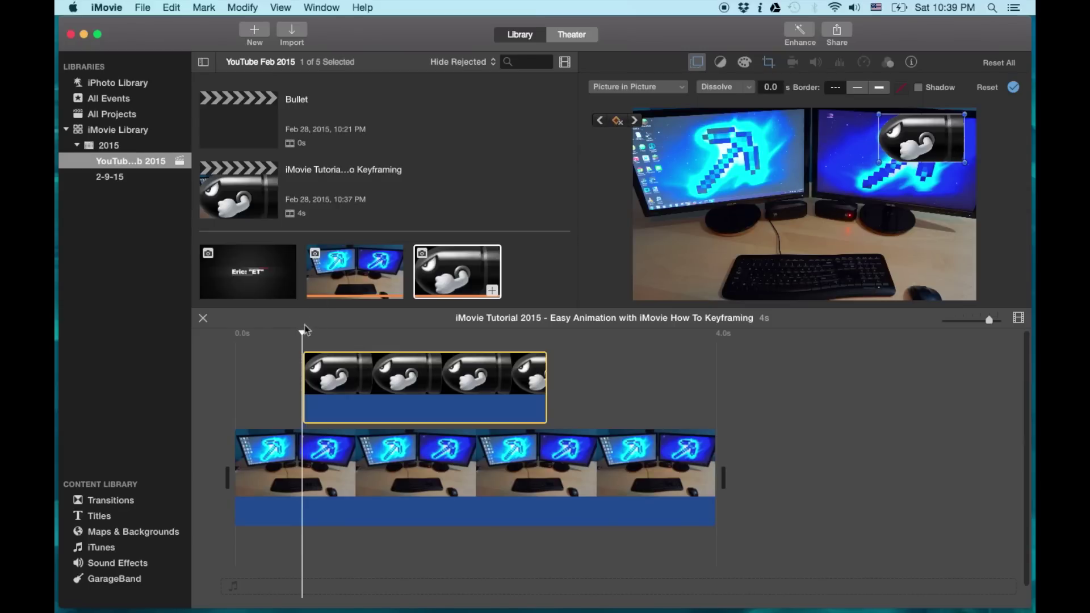
Step: Keyframe the inset to the monitors' centre, the right monitor's lower right, then the left monitor
drag(303, 331, 346, 333)
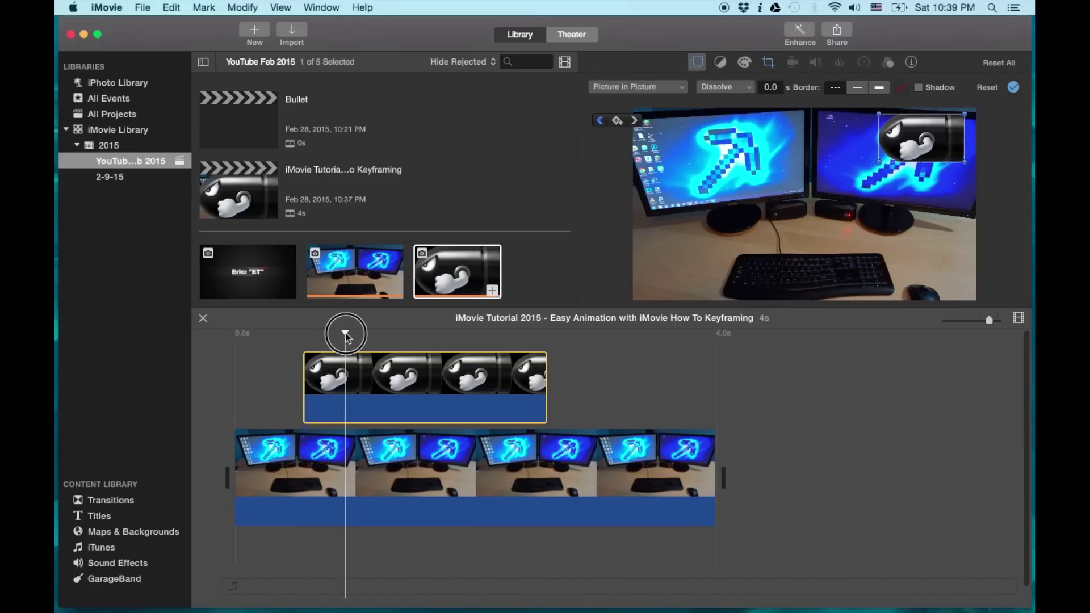
drag(901, 141, 823, 144)
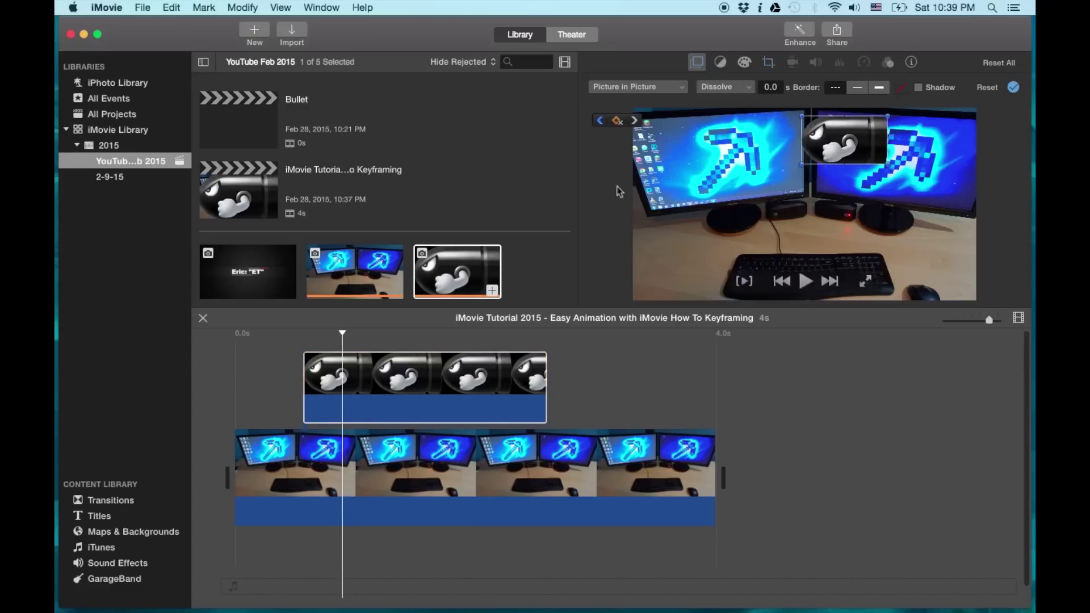
drag(346, 332, 381, 334)
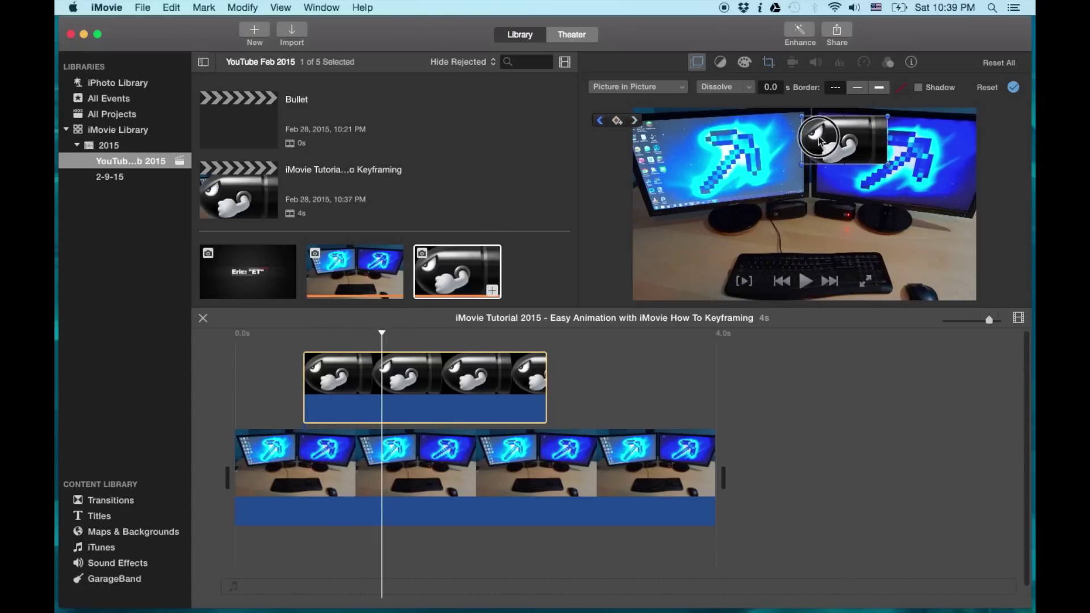
drag(818, 141, 905, 189)
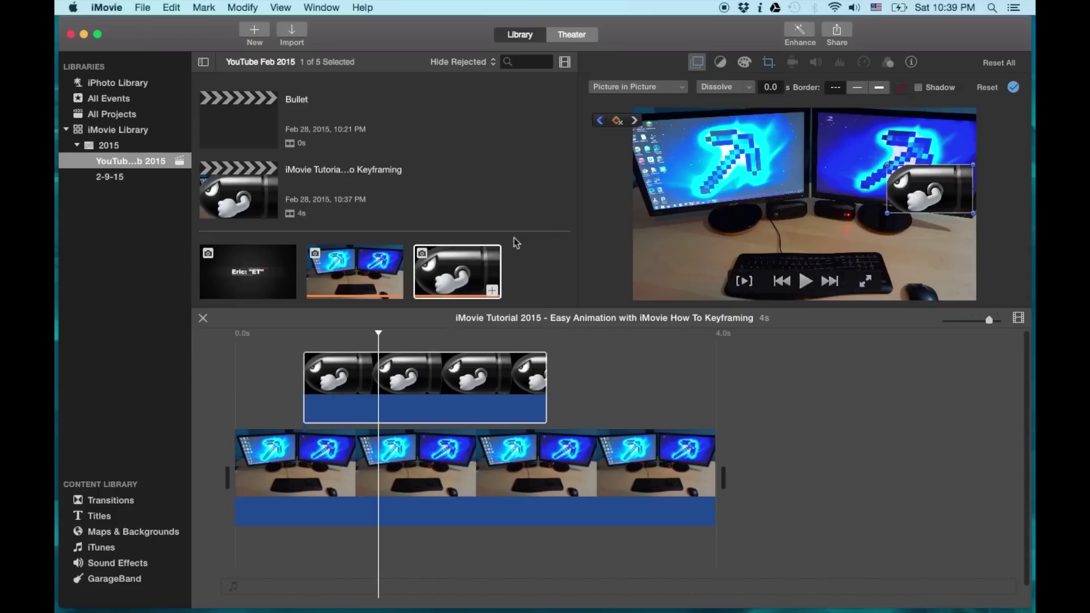
click(380, 335)
drag(380, 335, 438, 335)
click(947, 196)
drag(947, 196, 716, 149)
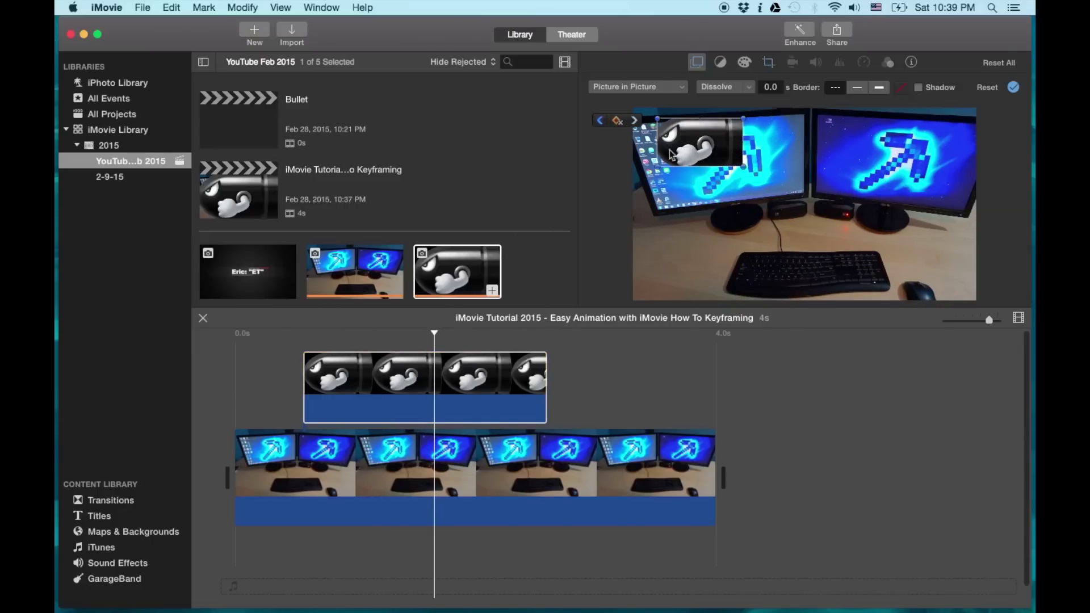
Step: Continue the path to the frame's lower right, above the keyboard, then toward the left edge
click(435, 334)
drag(435, 333, 470, 334)
click(709, 144)
drag(710, 145, 889, 245)
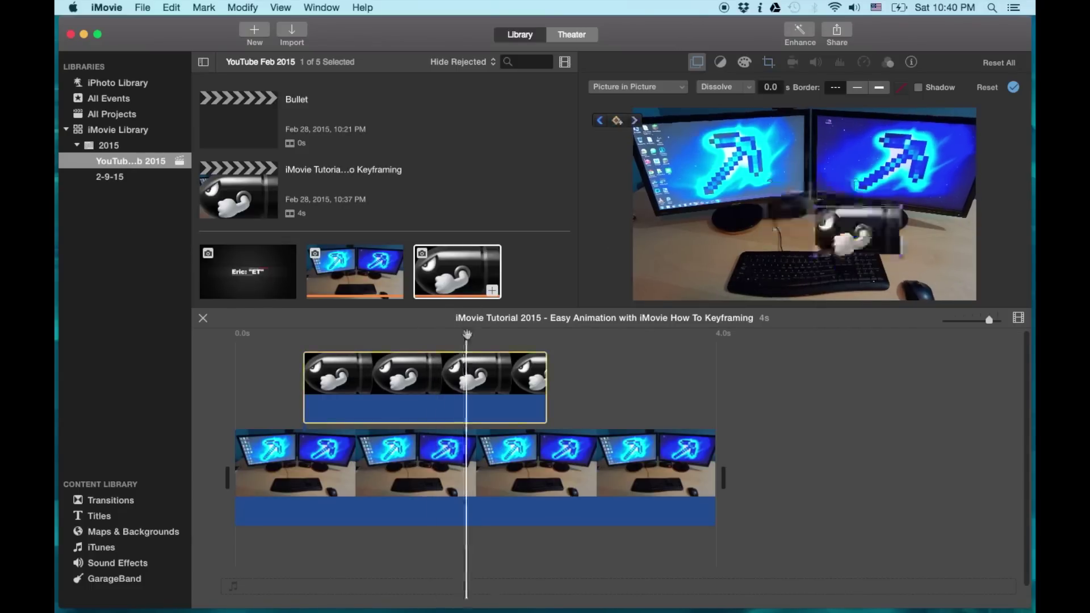
drag(466, 335, 510, 337)
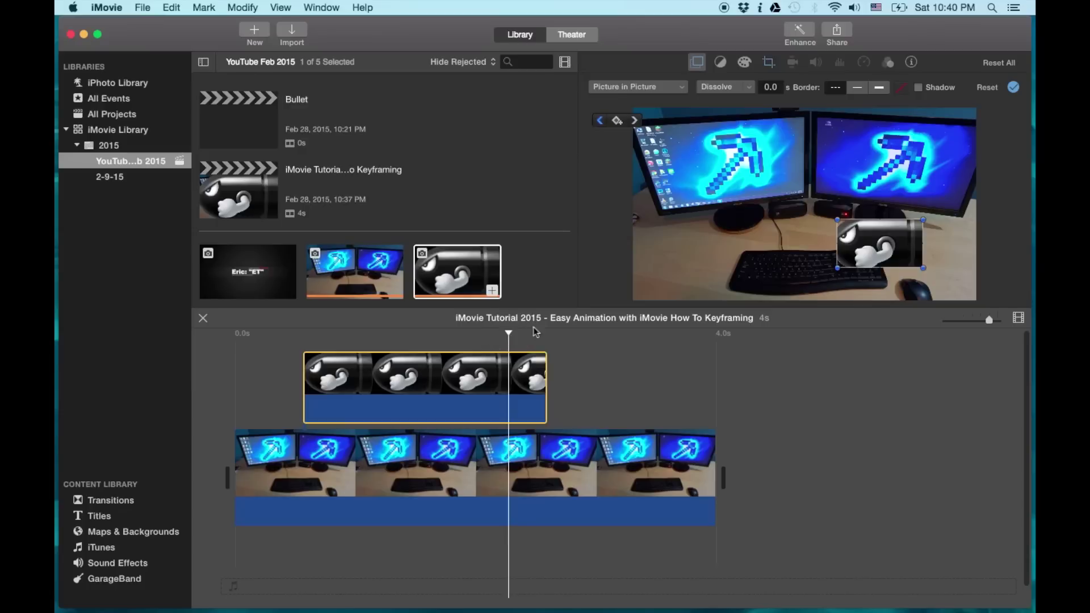
mouse_move(887, 255)
drag(895, 252, 810, 258)
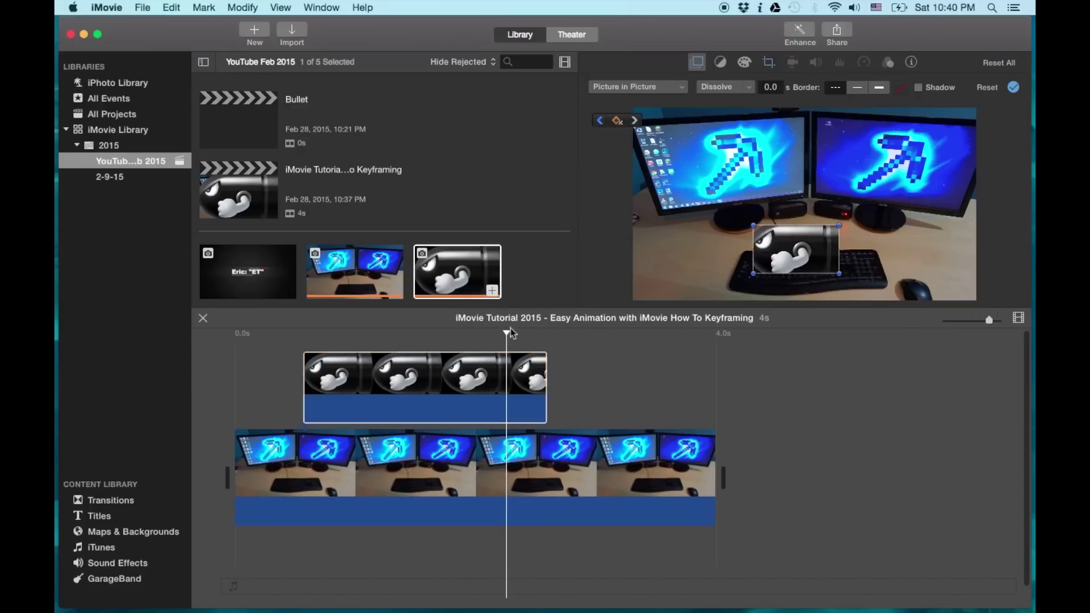
drag(507, 335, 543, 333)
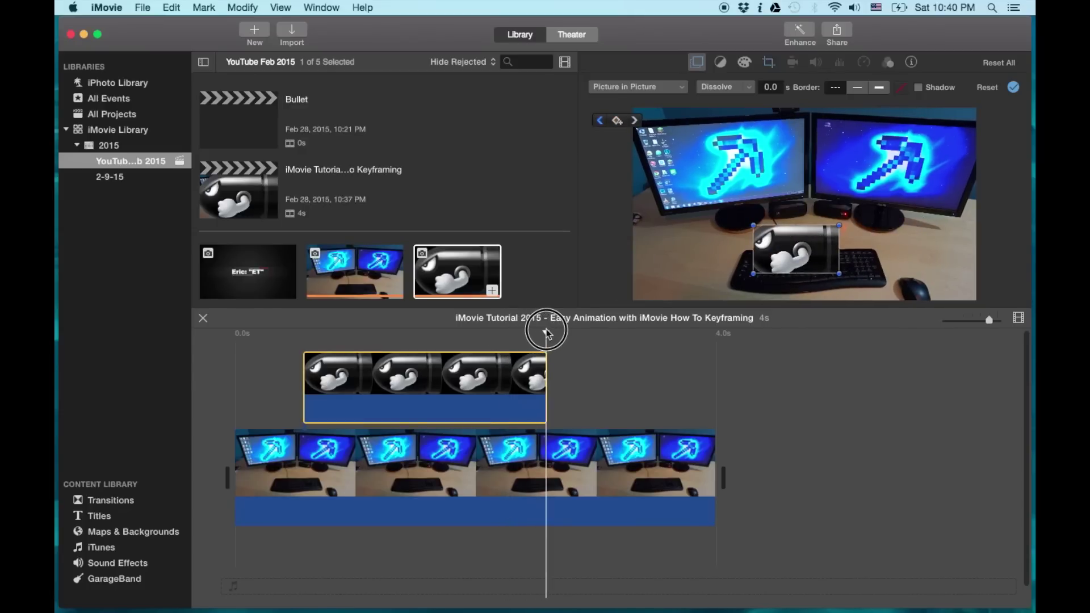
drag(813, 253, 618, 281)
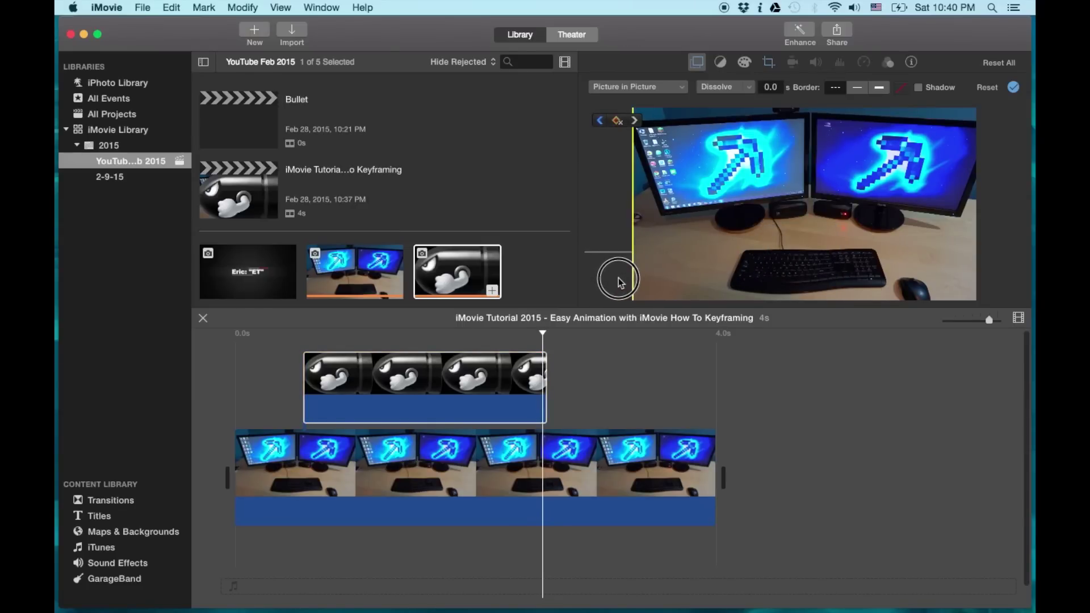
Step: Apply the picture-in-picture settings and play from before the Bullet clip to preview the path
click(1014, 87)
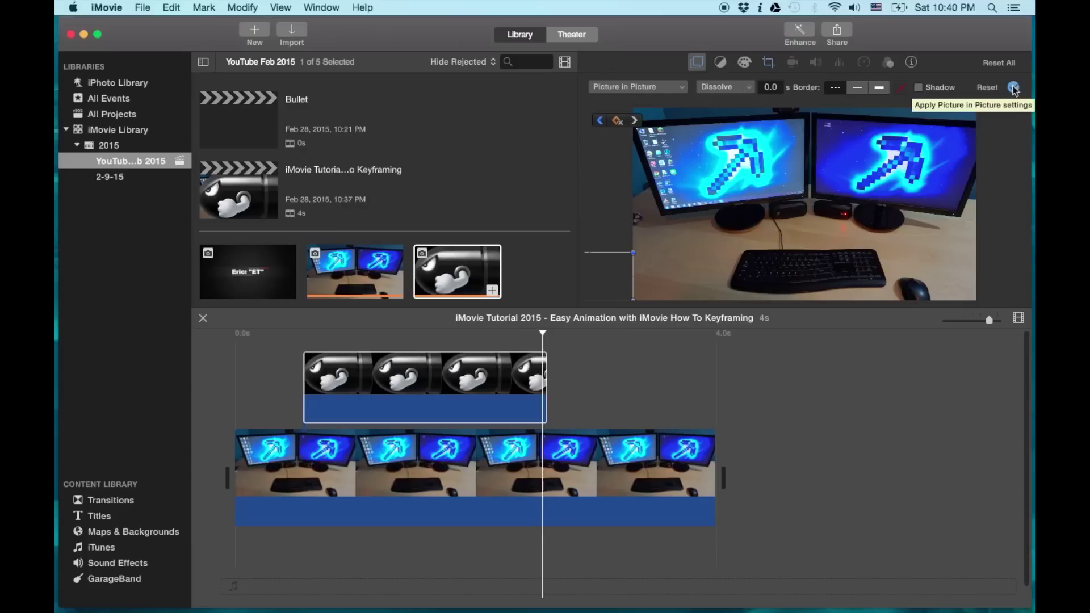
click(1013, 88)
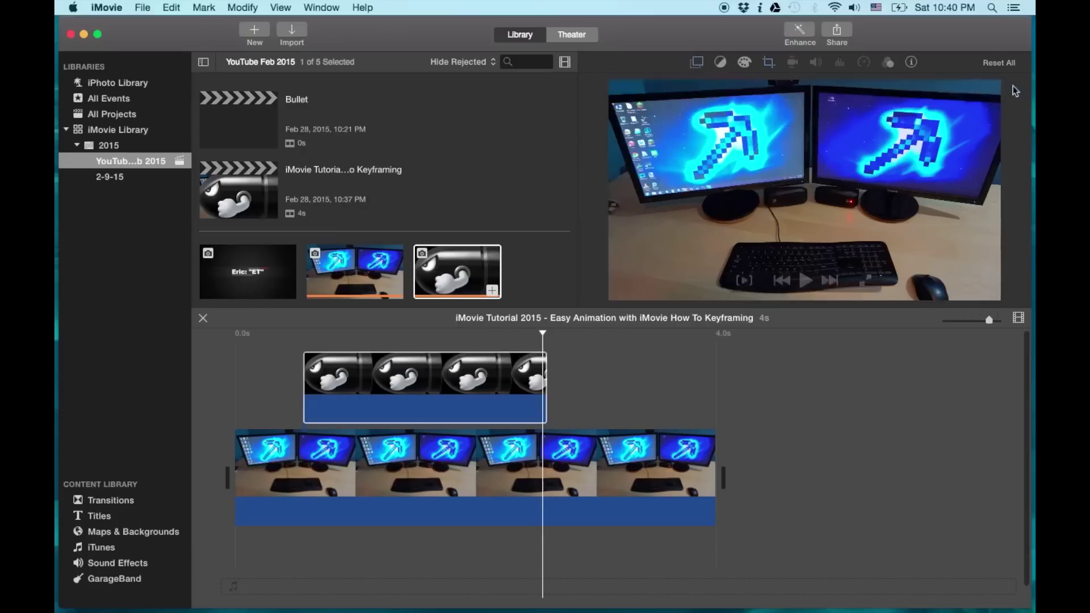
click(297, 344)
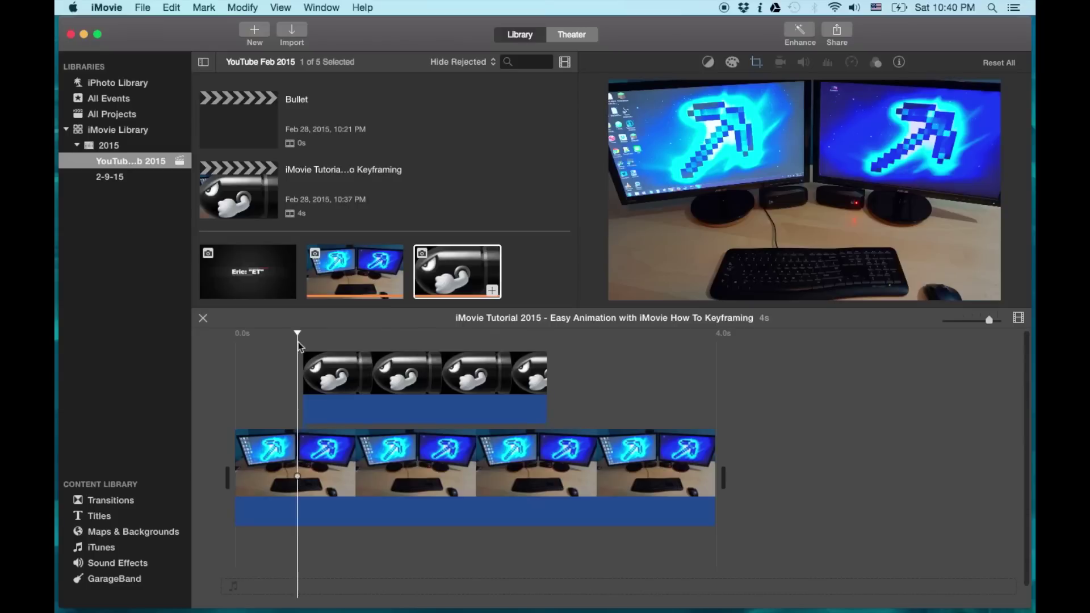
key(space)
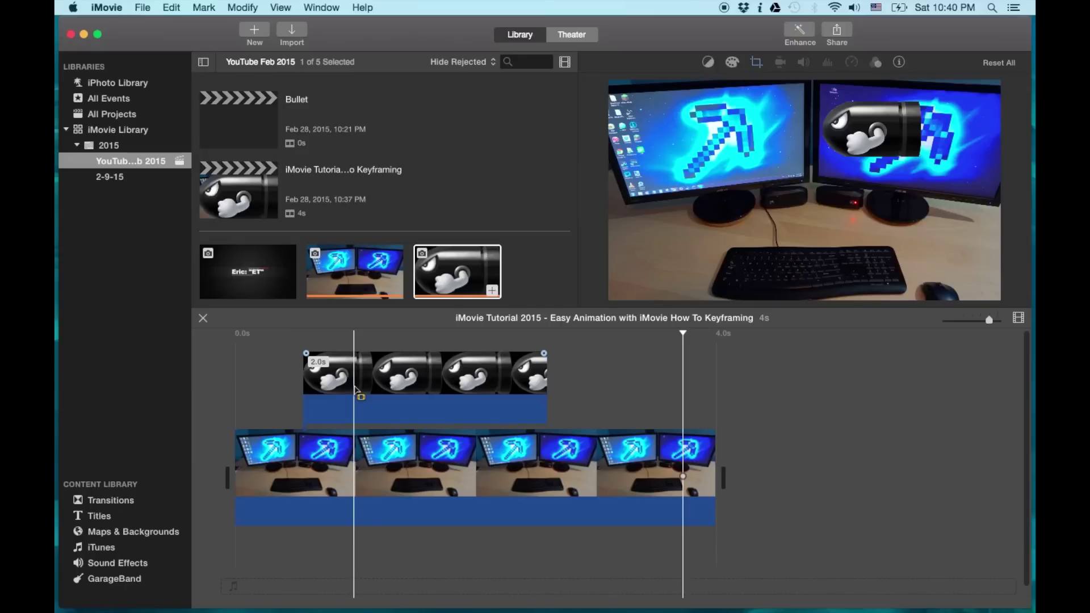
Step: Delete the 2-second Bullet overlay clip from the timeline
click(392, 399)
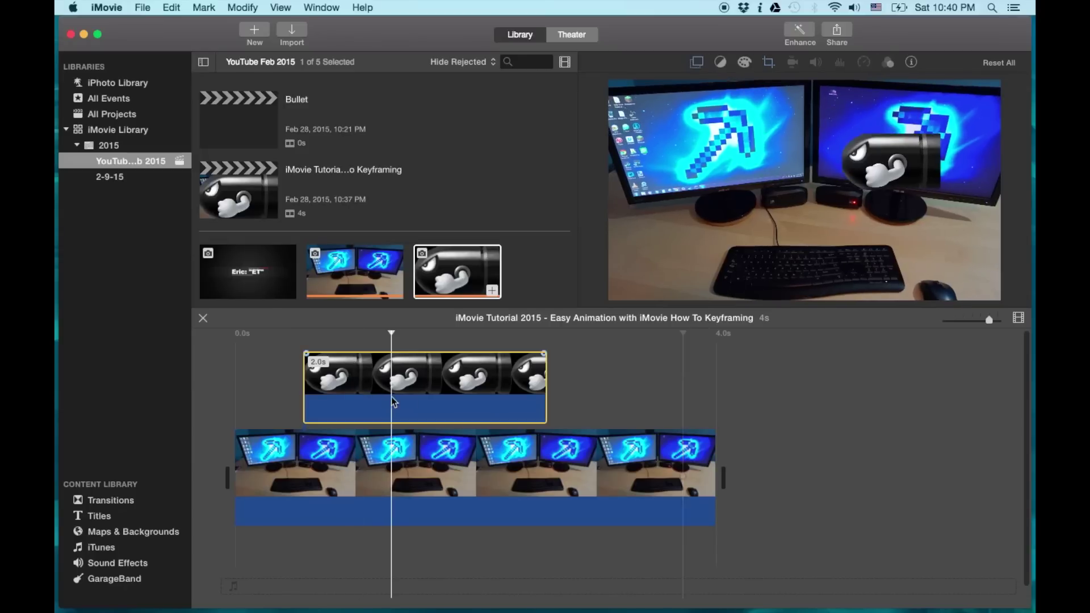
drag(391, 333, 309, 332)
click(404, 369)
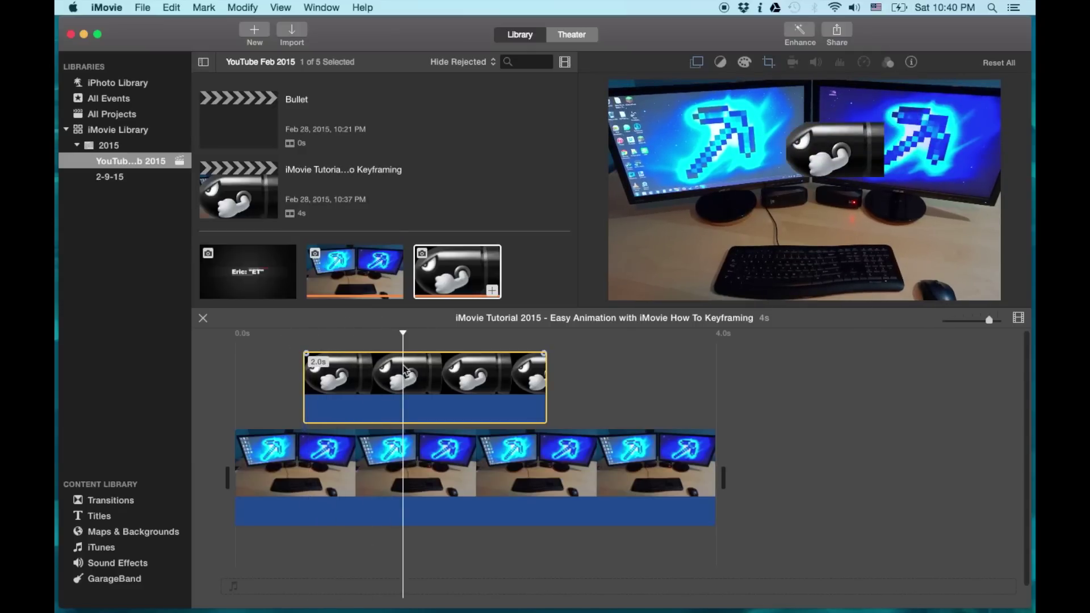
key(Delete)
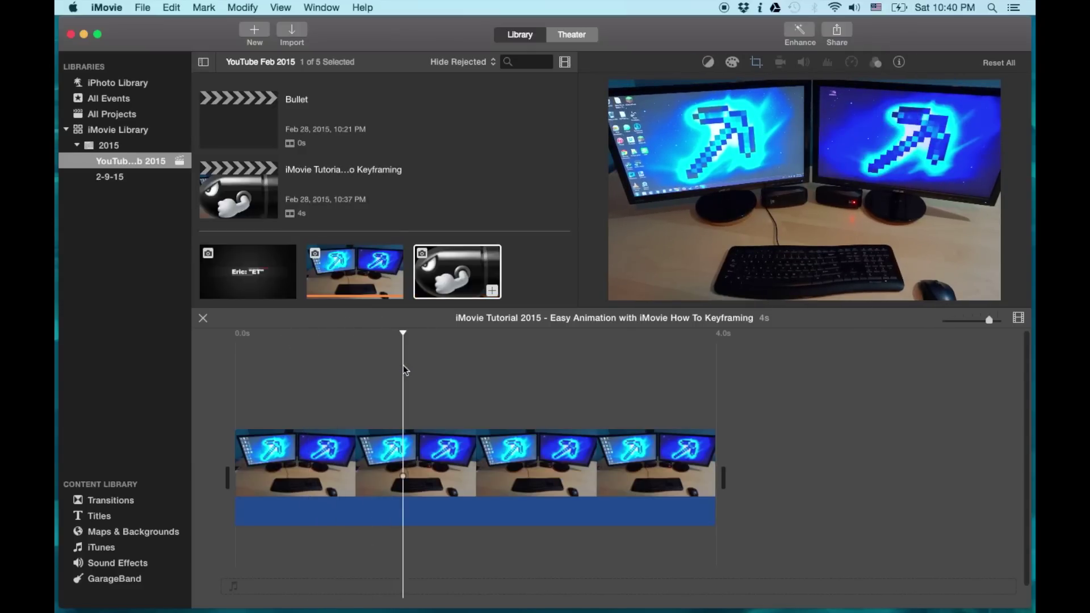
Step: Set the desk background clip's crop style to Fit instead of Ken Burns
click(433, 427)
click(755, 62)
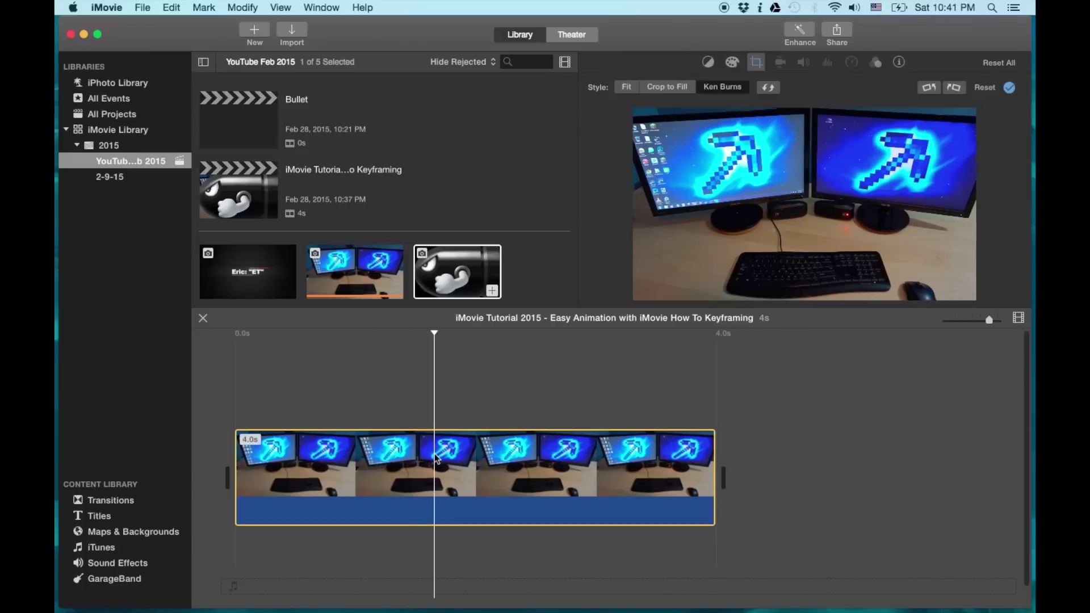
click(722, 86)
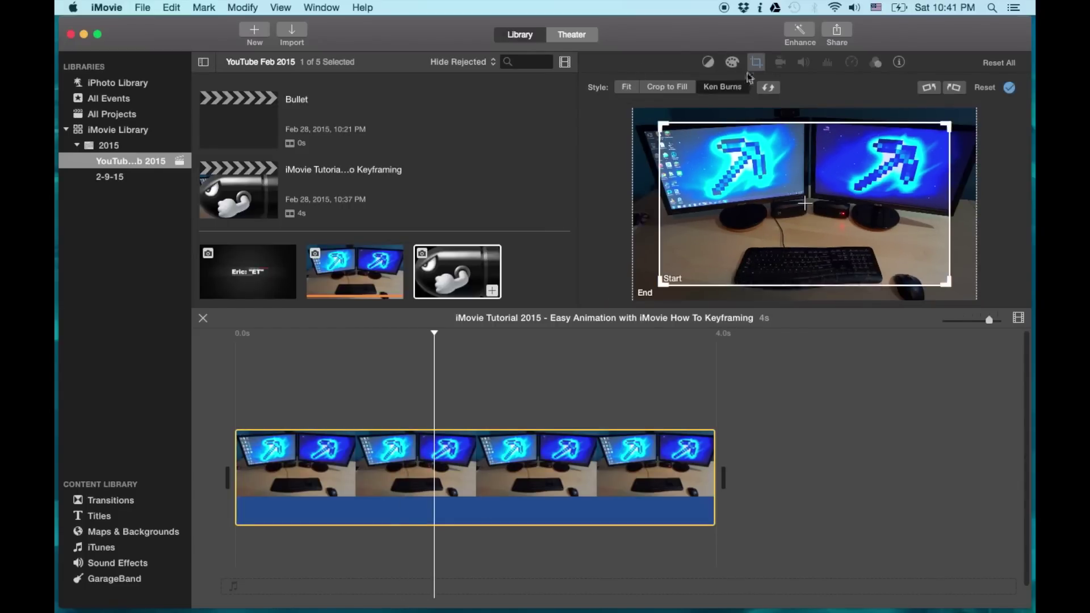
click(626, 87)
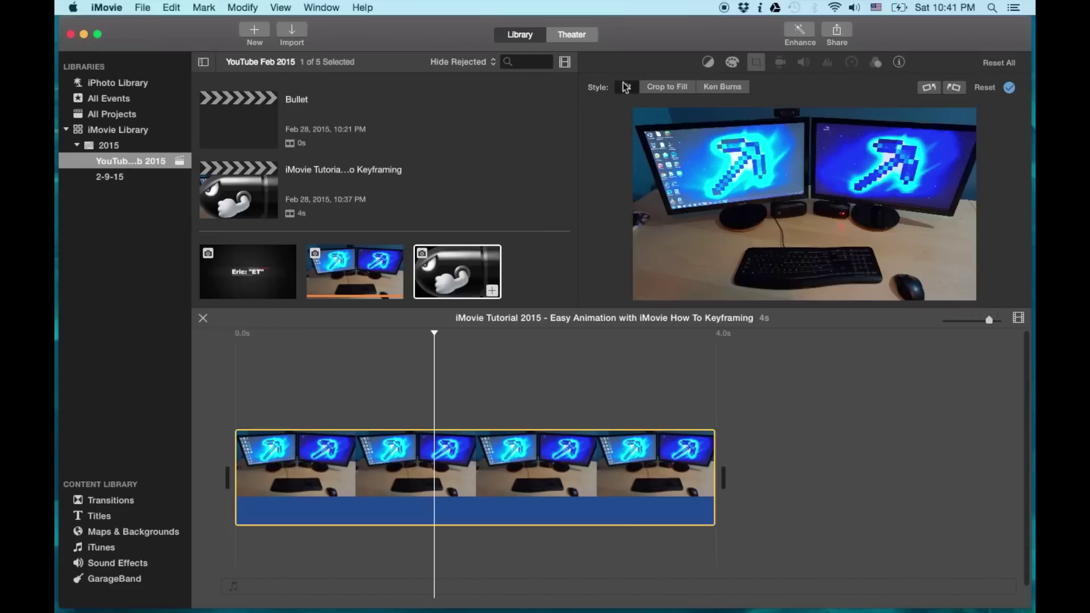
click(1009, 87)
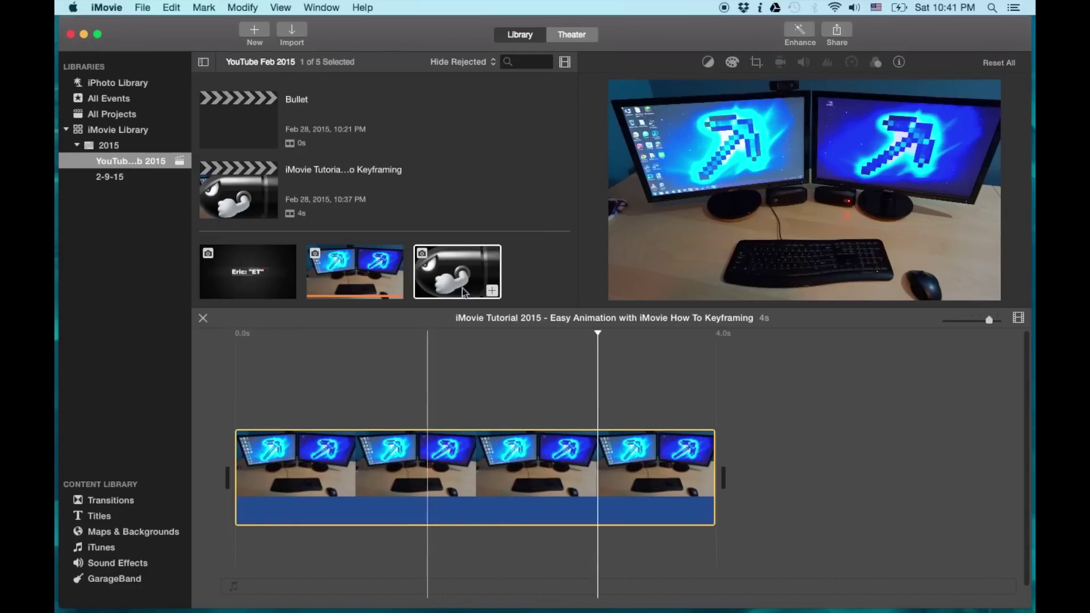
Step: Drop the Bullet image above the 4-second desk clip as Picture in Picture with 0.0 dissolve
click(440, 263)
drag(440, 263, 235, 379)
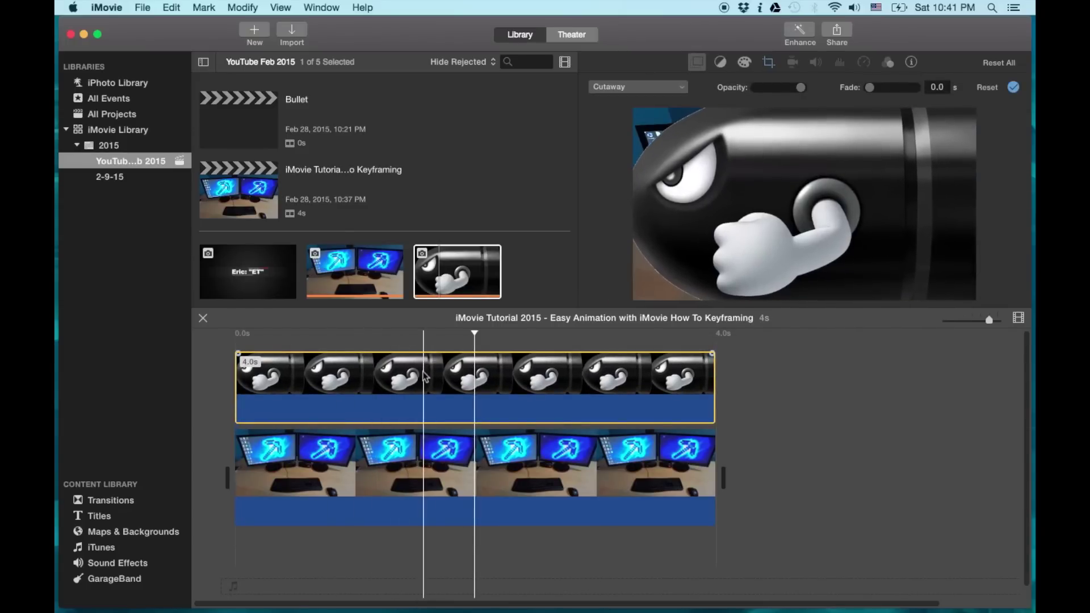
click(683, 87)
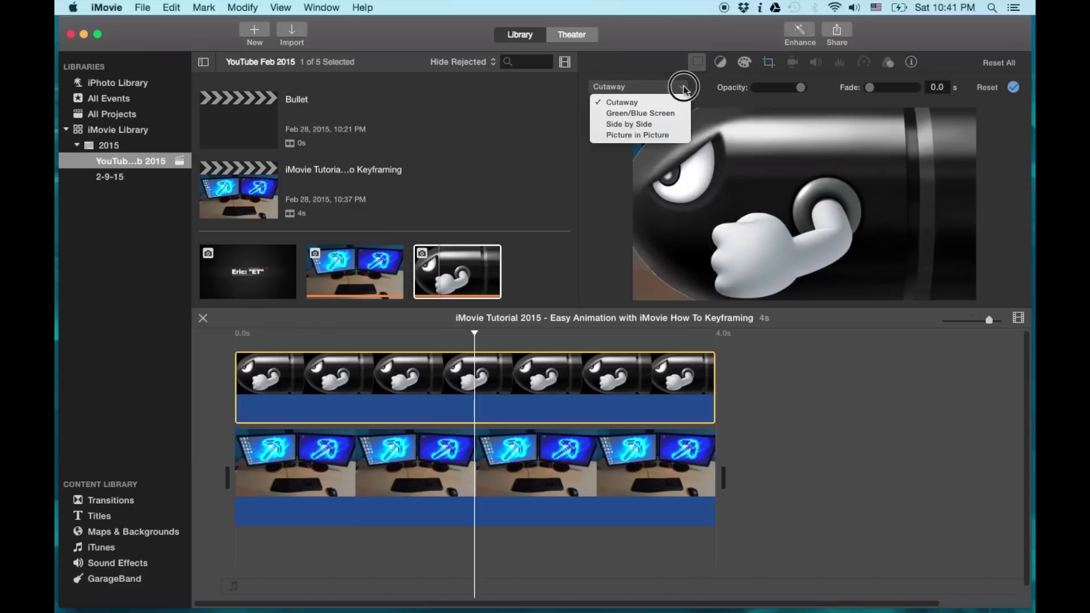
click(639, 136)
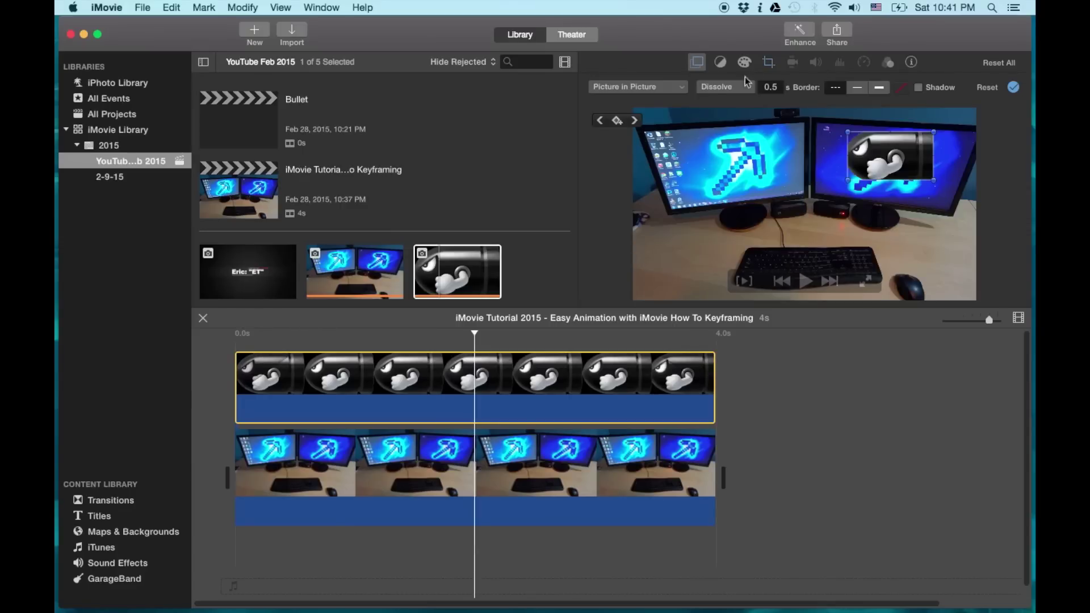
click(767, 86)
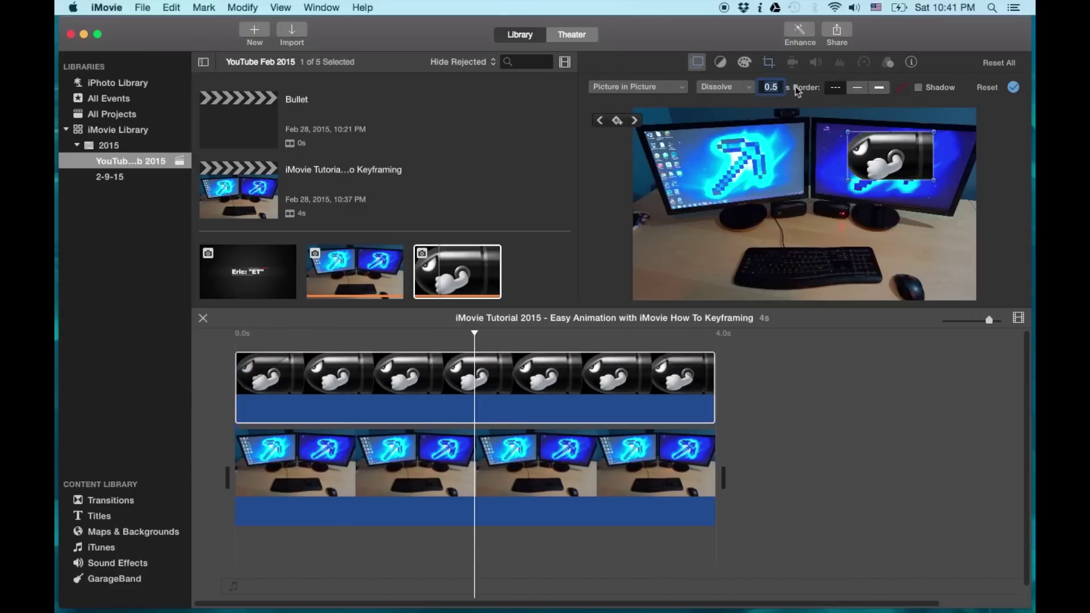
text(0)
key(Return)
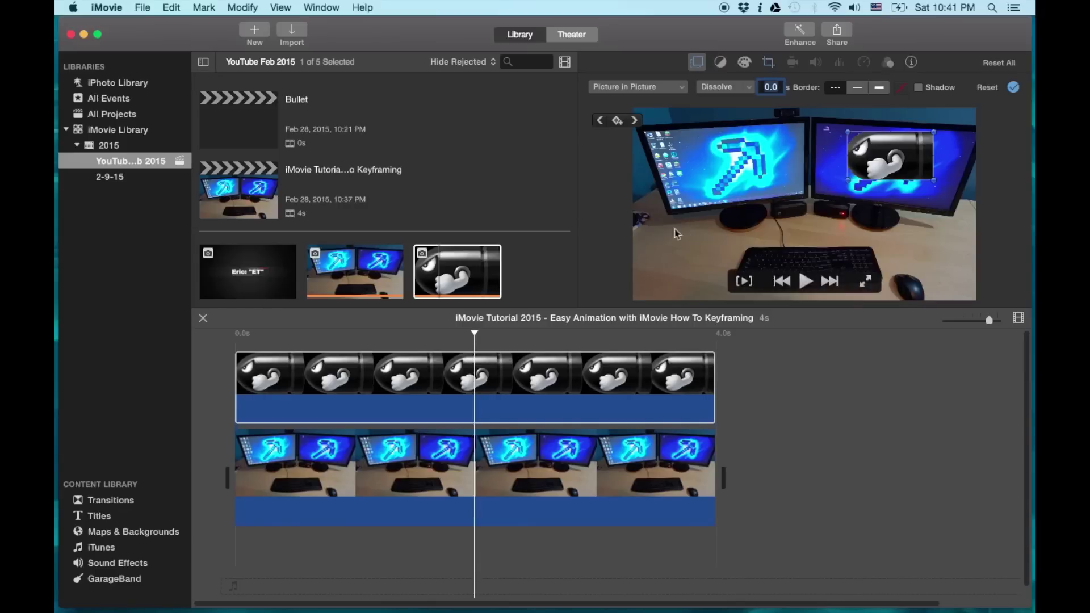
Step: At 0.0s, place the inset just off the frame's right edge and keyframe it
click(475, 330)
drag(476, 330, 237, 332)
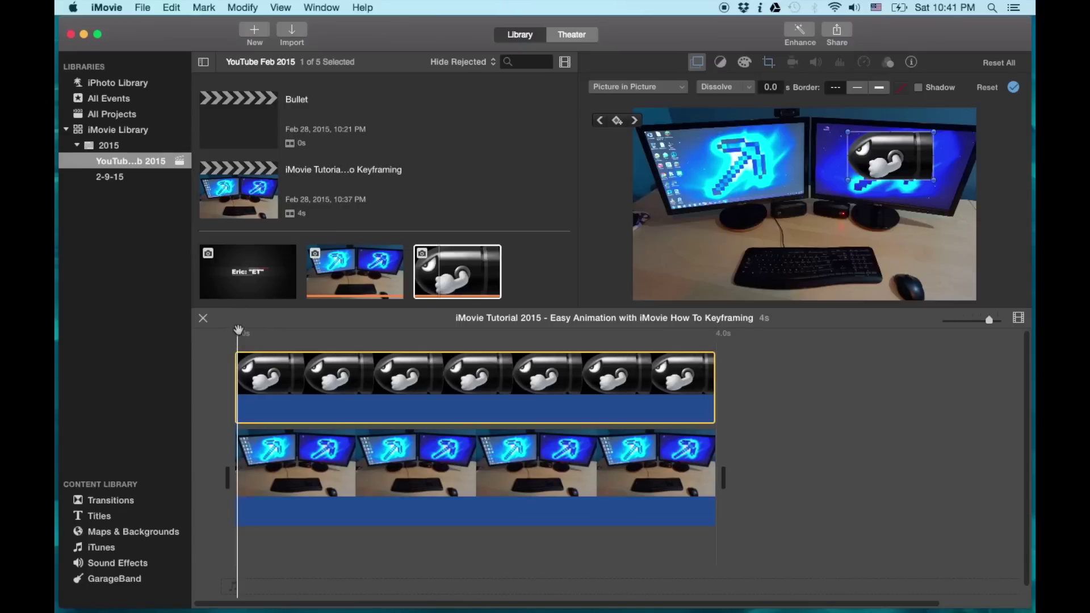
mouse_move(727, 180)
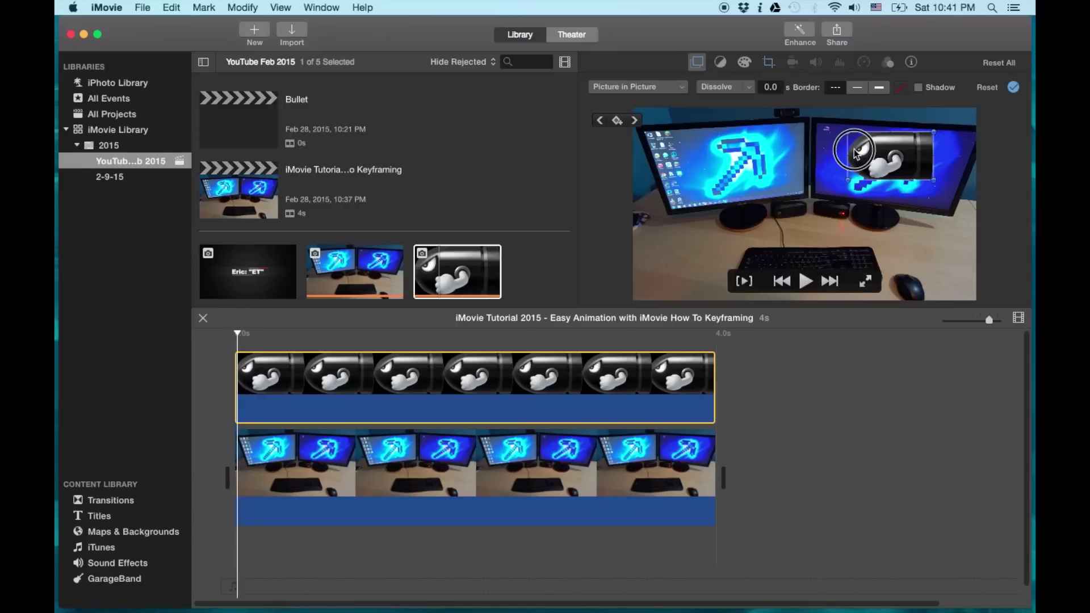
drag(869, 162, 979, 268)
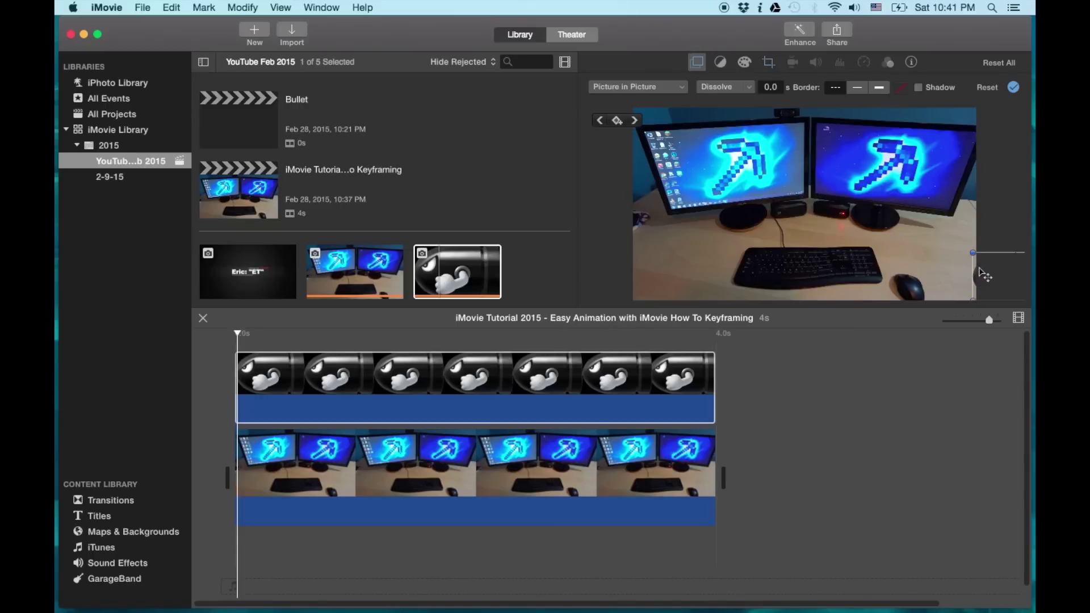
click(617, 121)
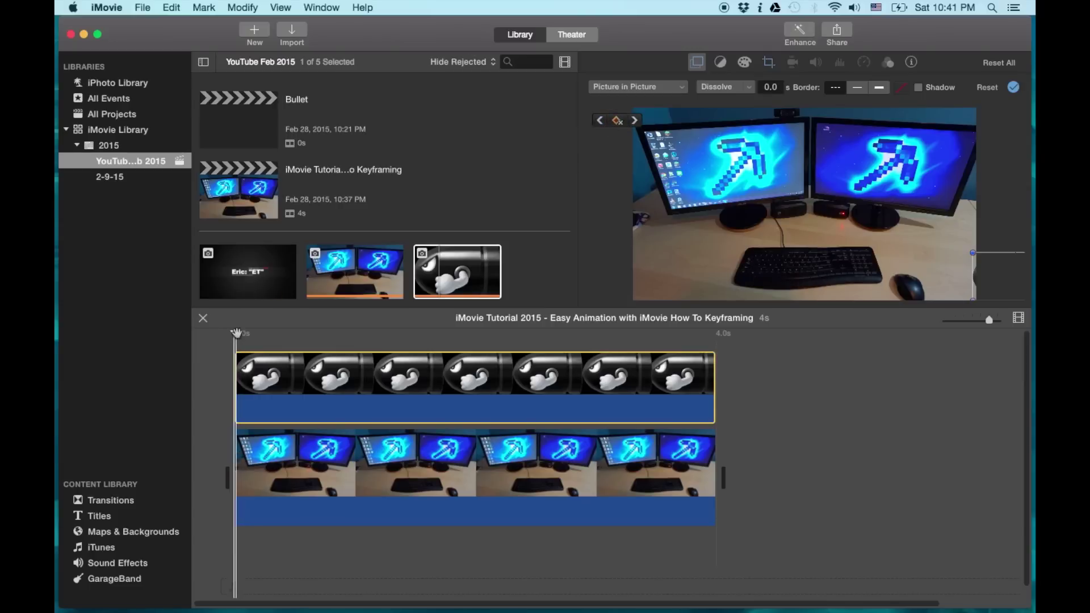
Step: At the 4.0s end, move the inset off the left edge and close the overlay settings
drag(240, 335, 712, 334)
drag(1016, 267, 577, 264)
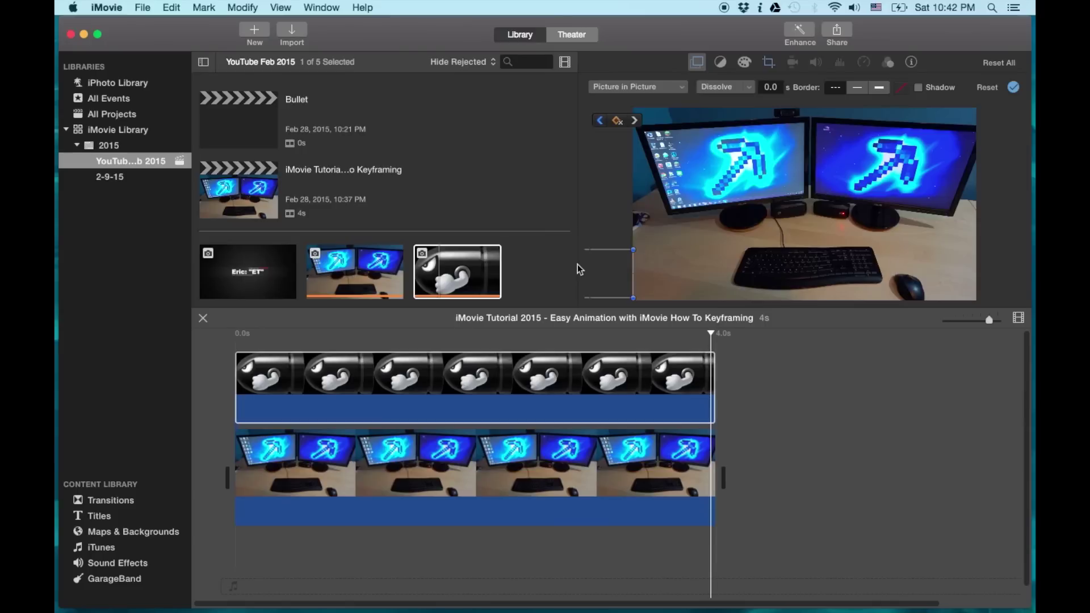
click(1014, 88)
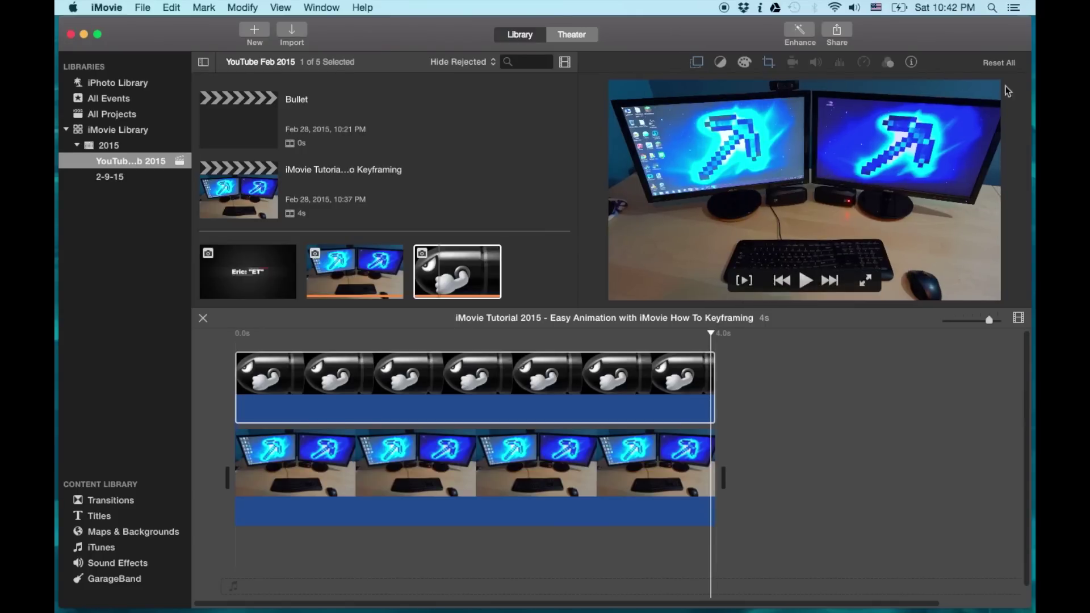
click(219, 360)
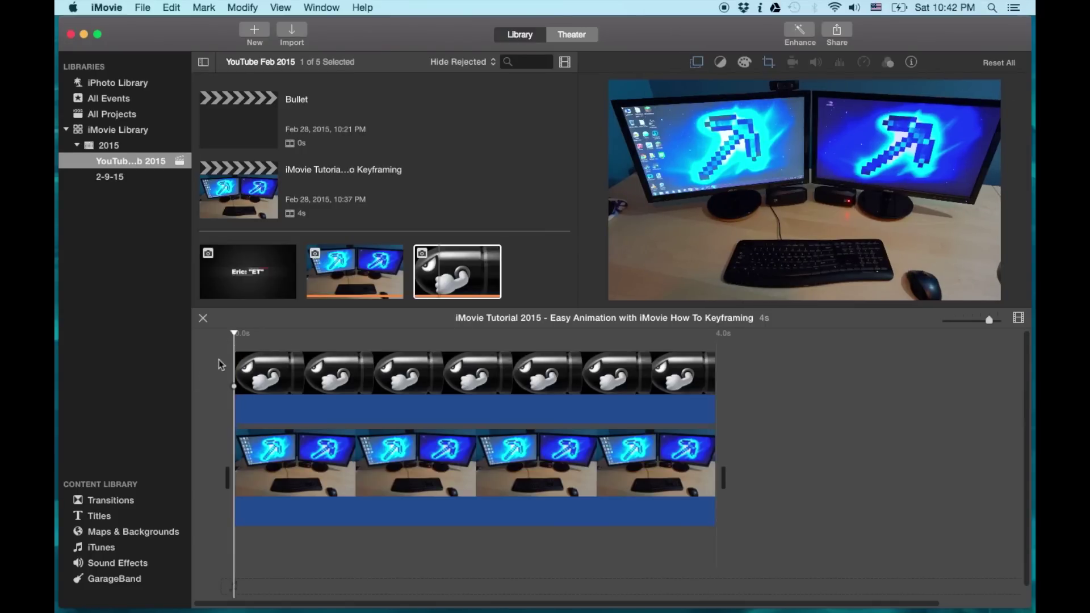
key(space)
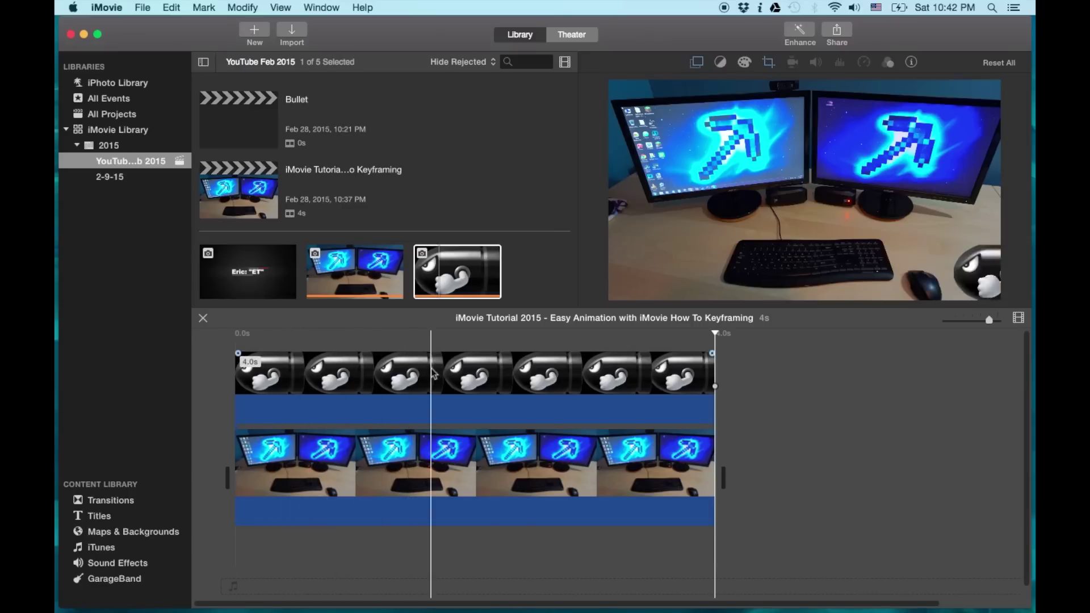
click(462, 375)
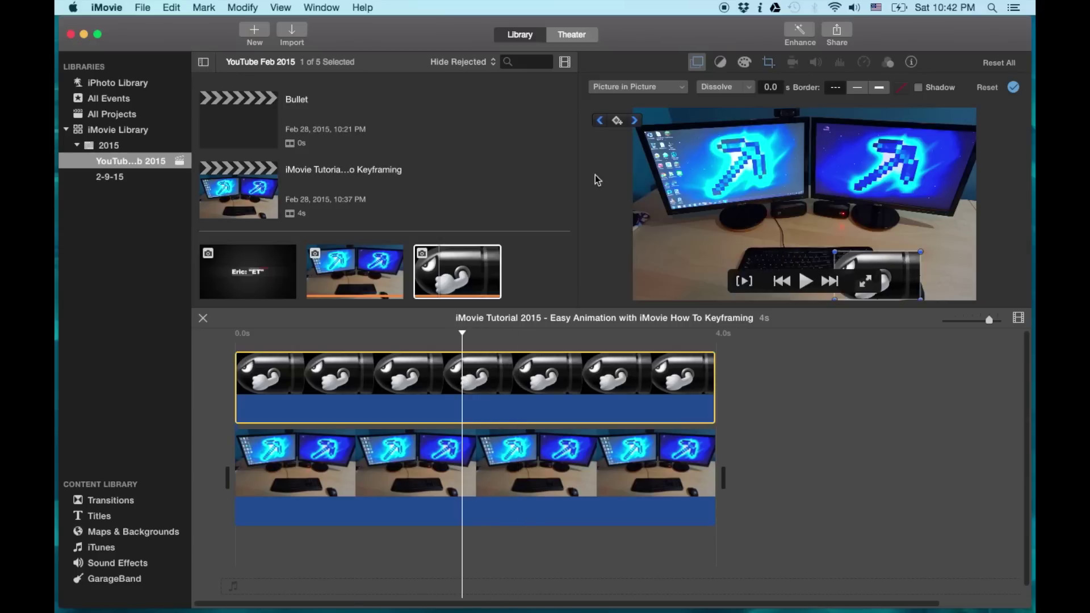
Step: Step back and forth between the start and end keyframes to compare the inset's positions
click(600, 121)
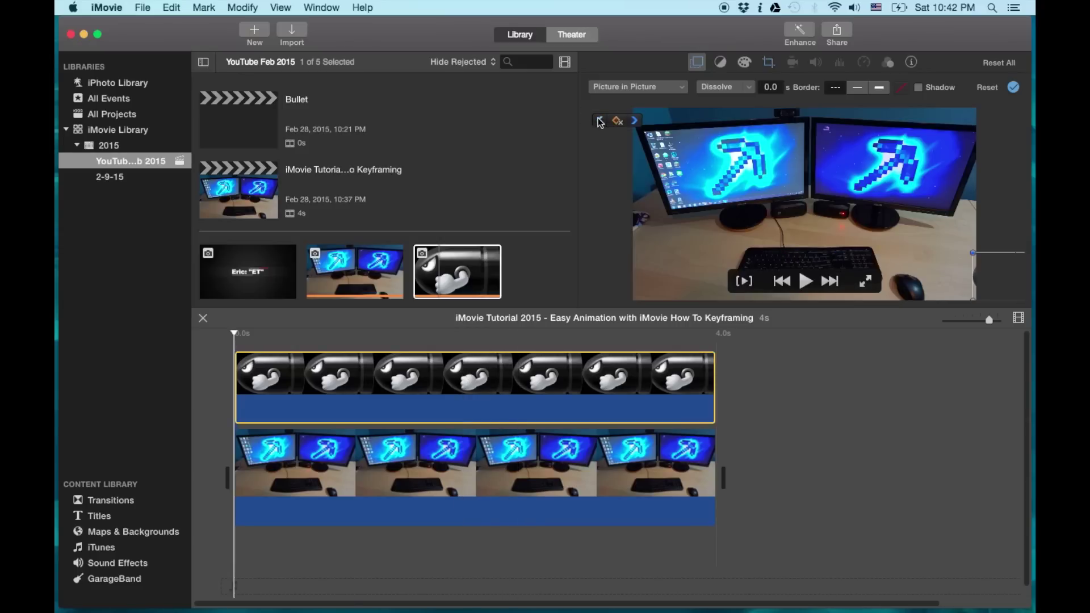
click(632, 121)
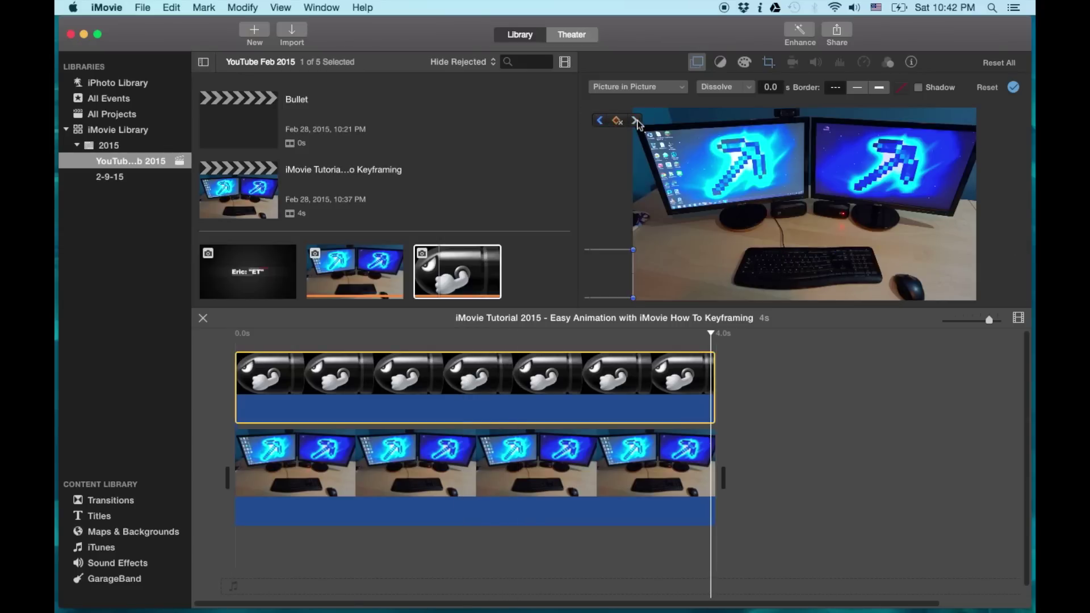
click(600, 120)
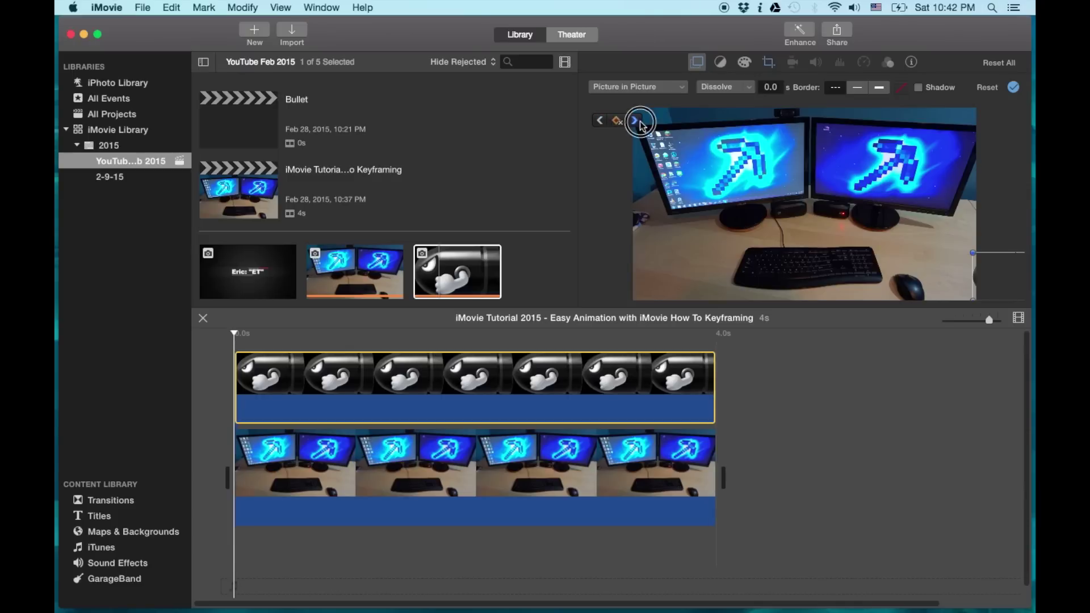
click(637, 120)
click(598, 120)
click(637, 120)
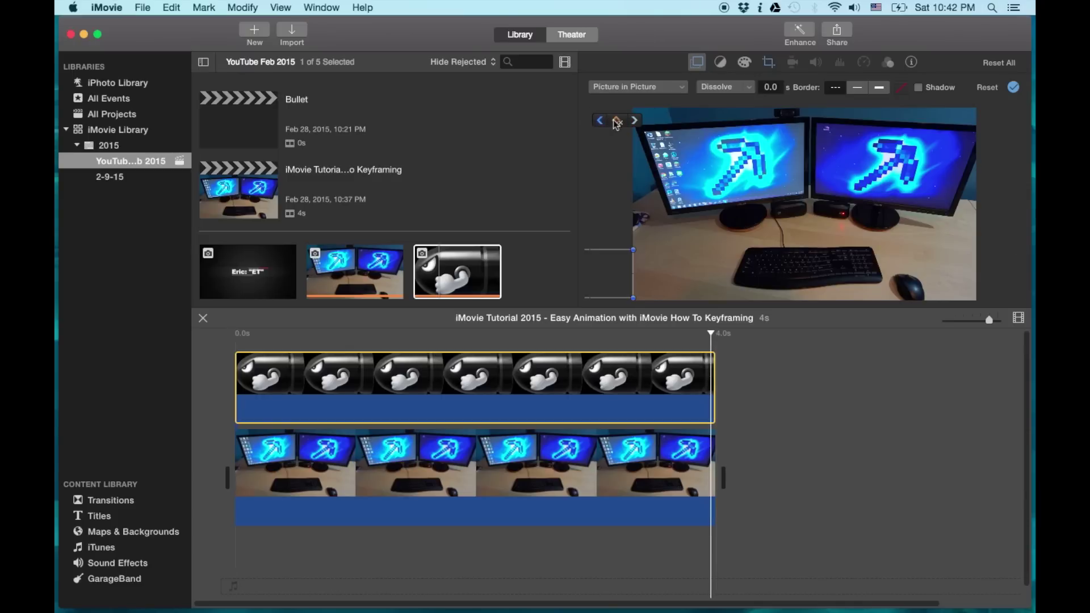
Step: Remove the keyframe at 0.0s
click(618, 121)
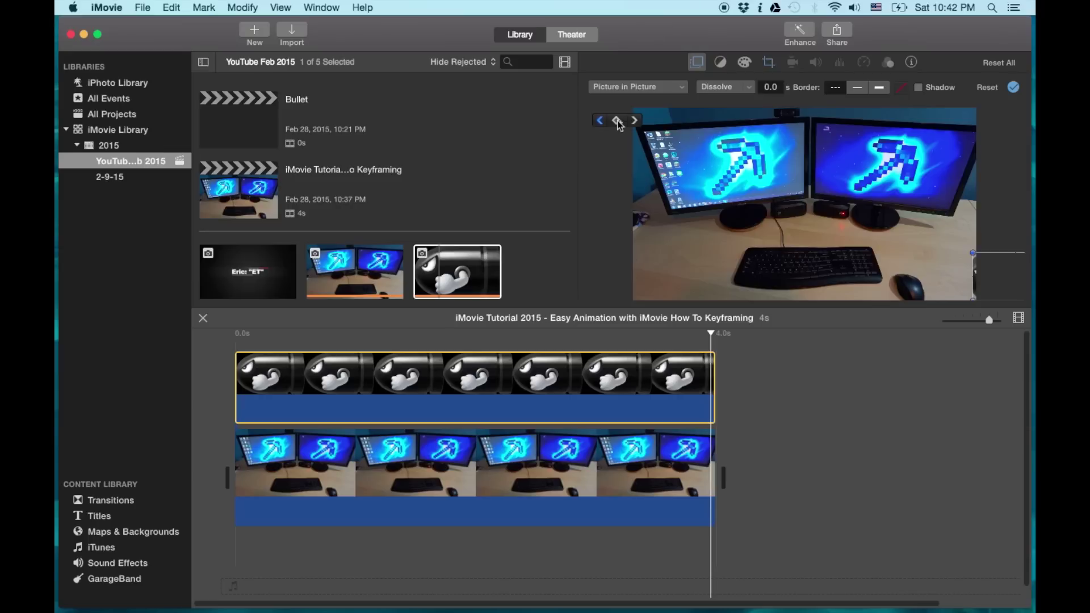
click(599, 121)
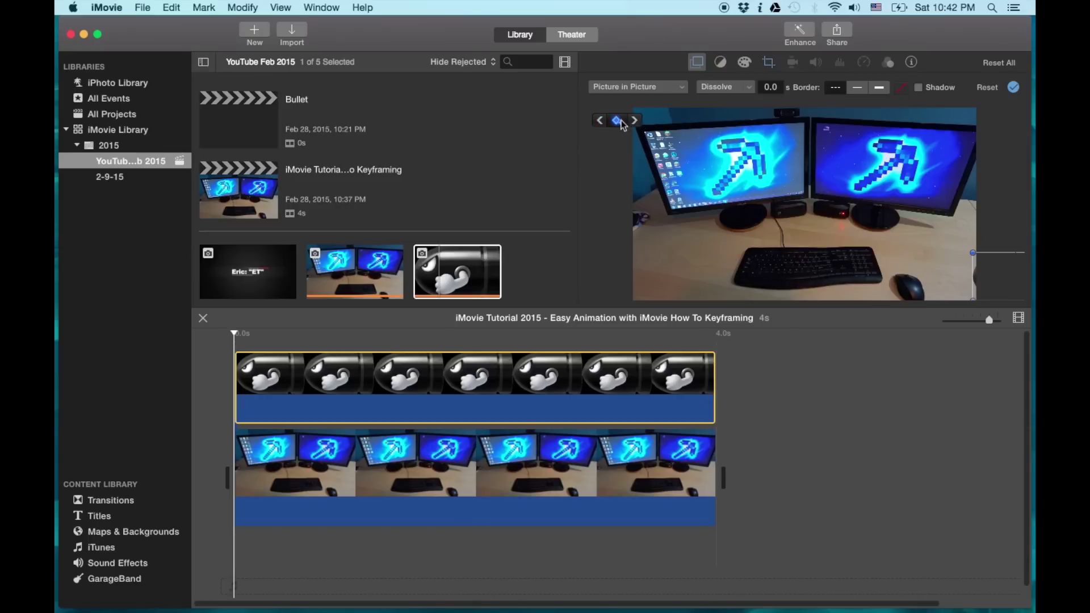
click(618, 120)
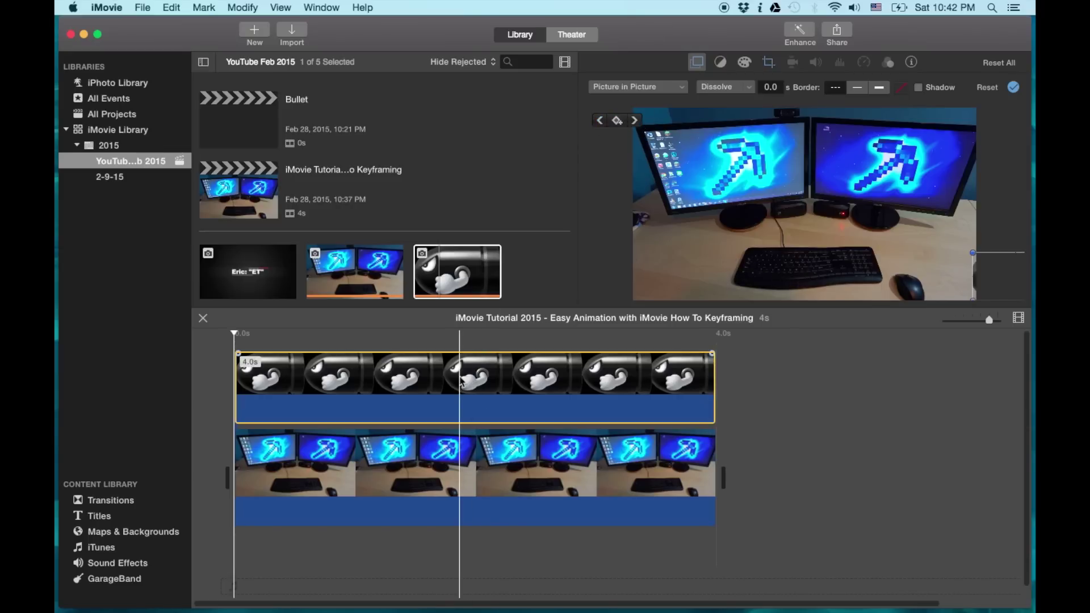
click(458, 381)
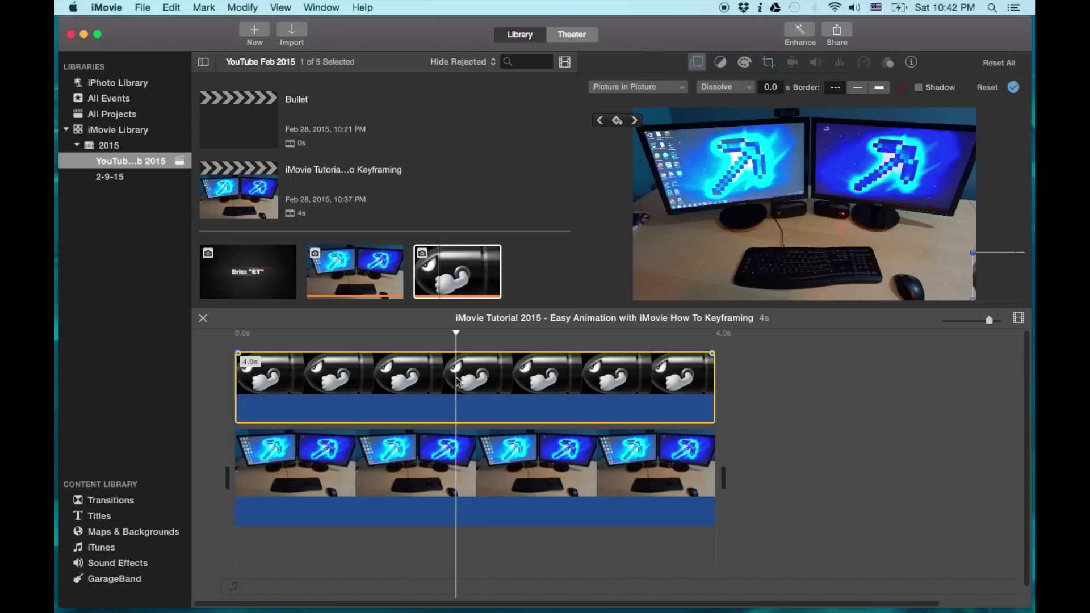
Step: Delete the Bullet overlay and drag the Bullet image back above the desk clip
key(Delete)
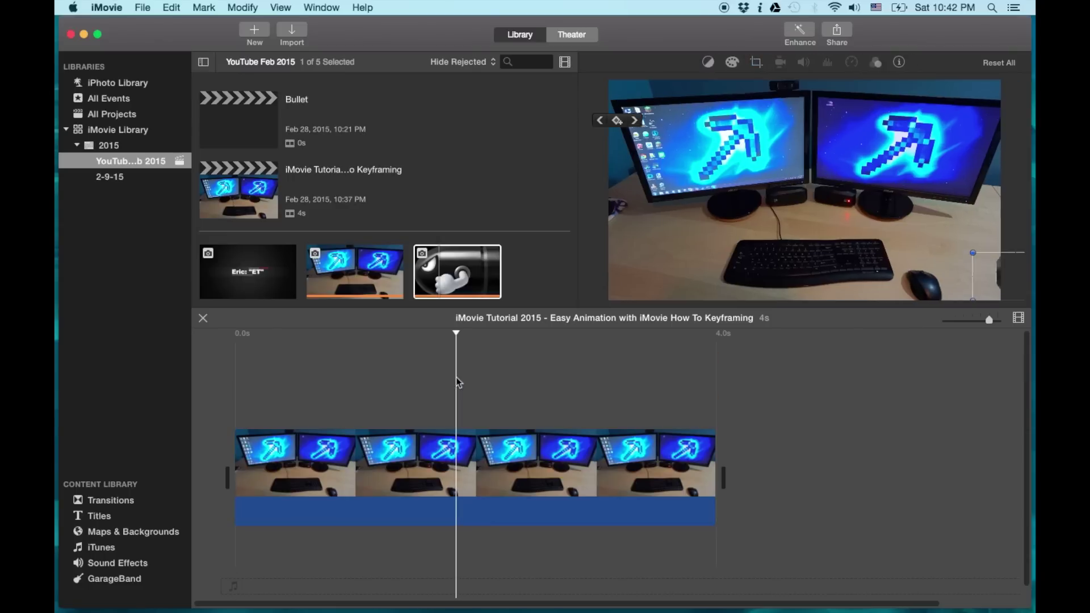
drag(454, 285, 328, 381)
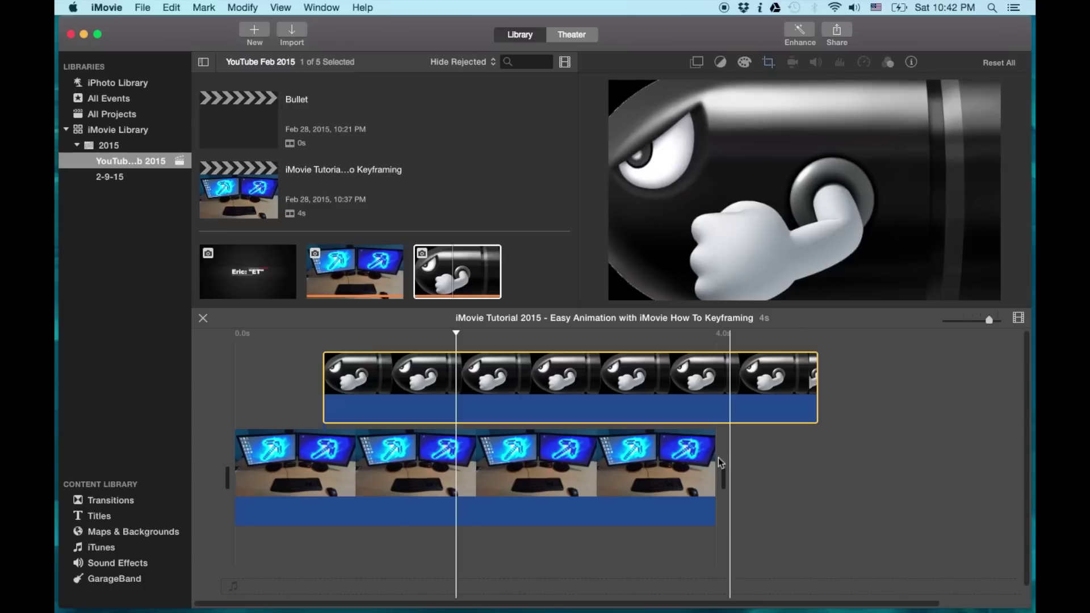